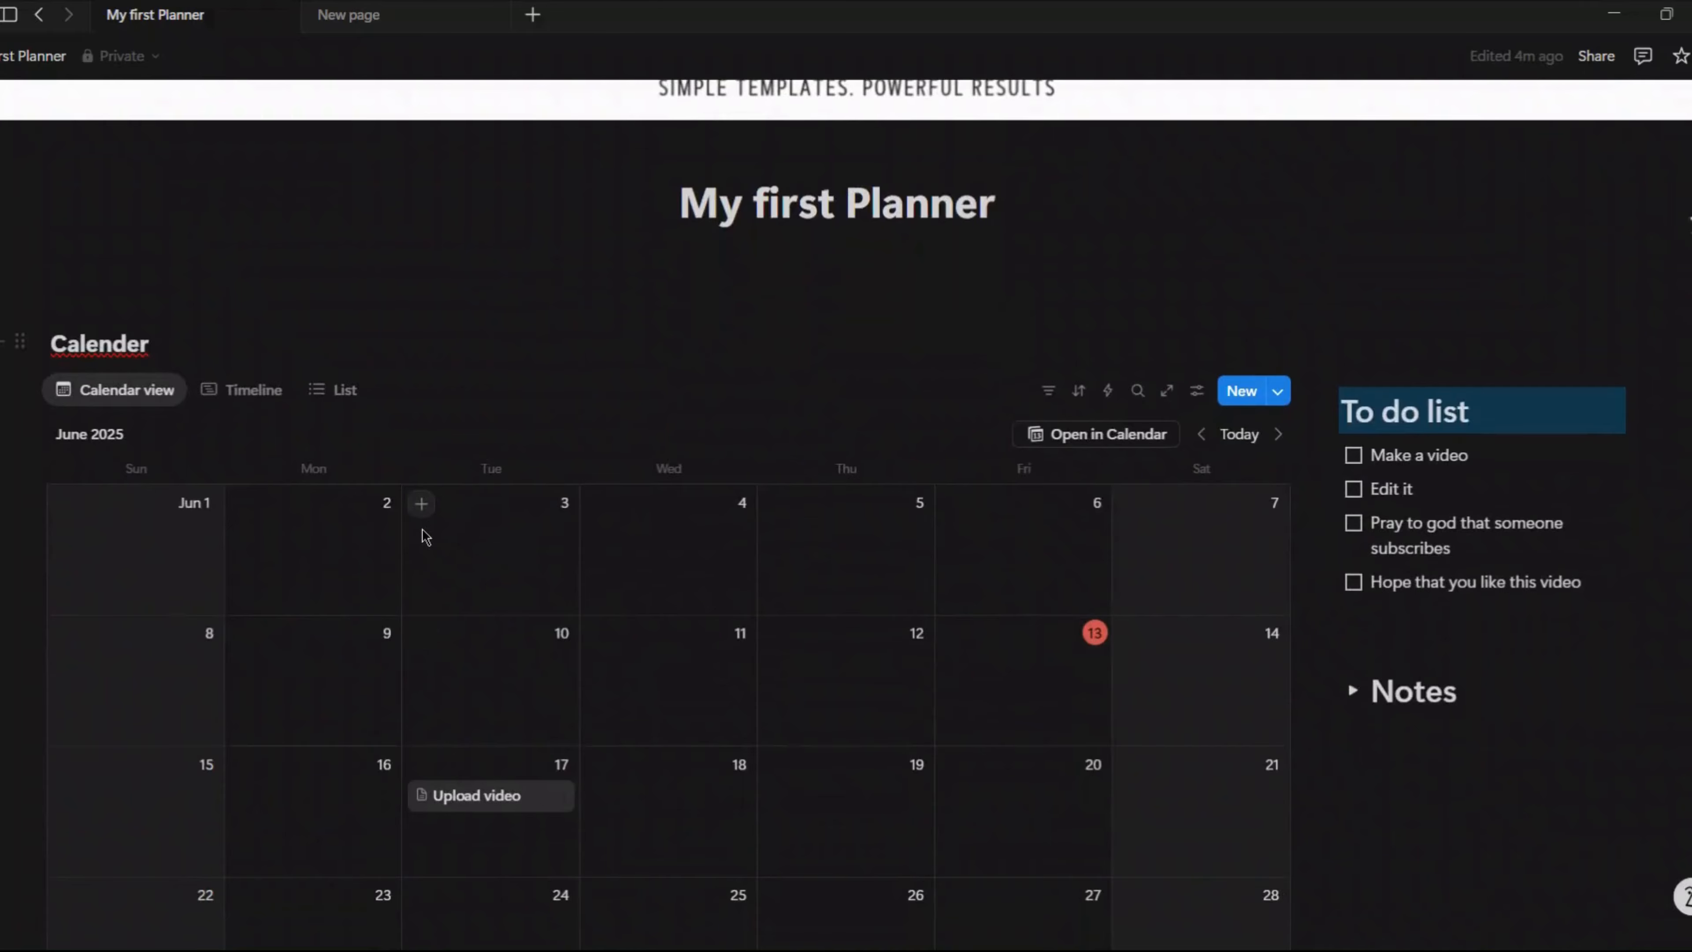
Look over the finished My first Planner page from the calendar and to-do list down to the page gallery.
{"action": "scroll", "coordinate": [503, 540], "scroll_direction": "down", "scroll_amount": 3}
{"action": "scroll", "coordinate": [503, 543], "scroll_direction": "down", "scroll_amount": 10}
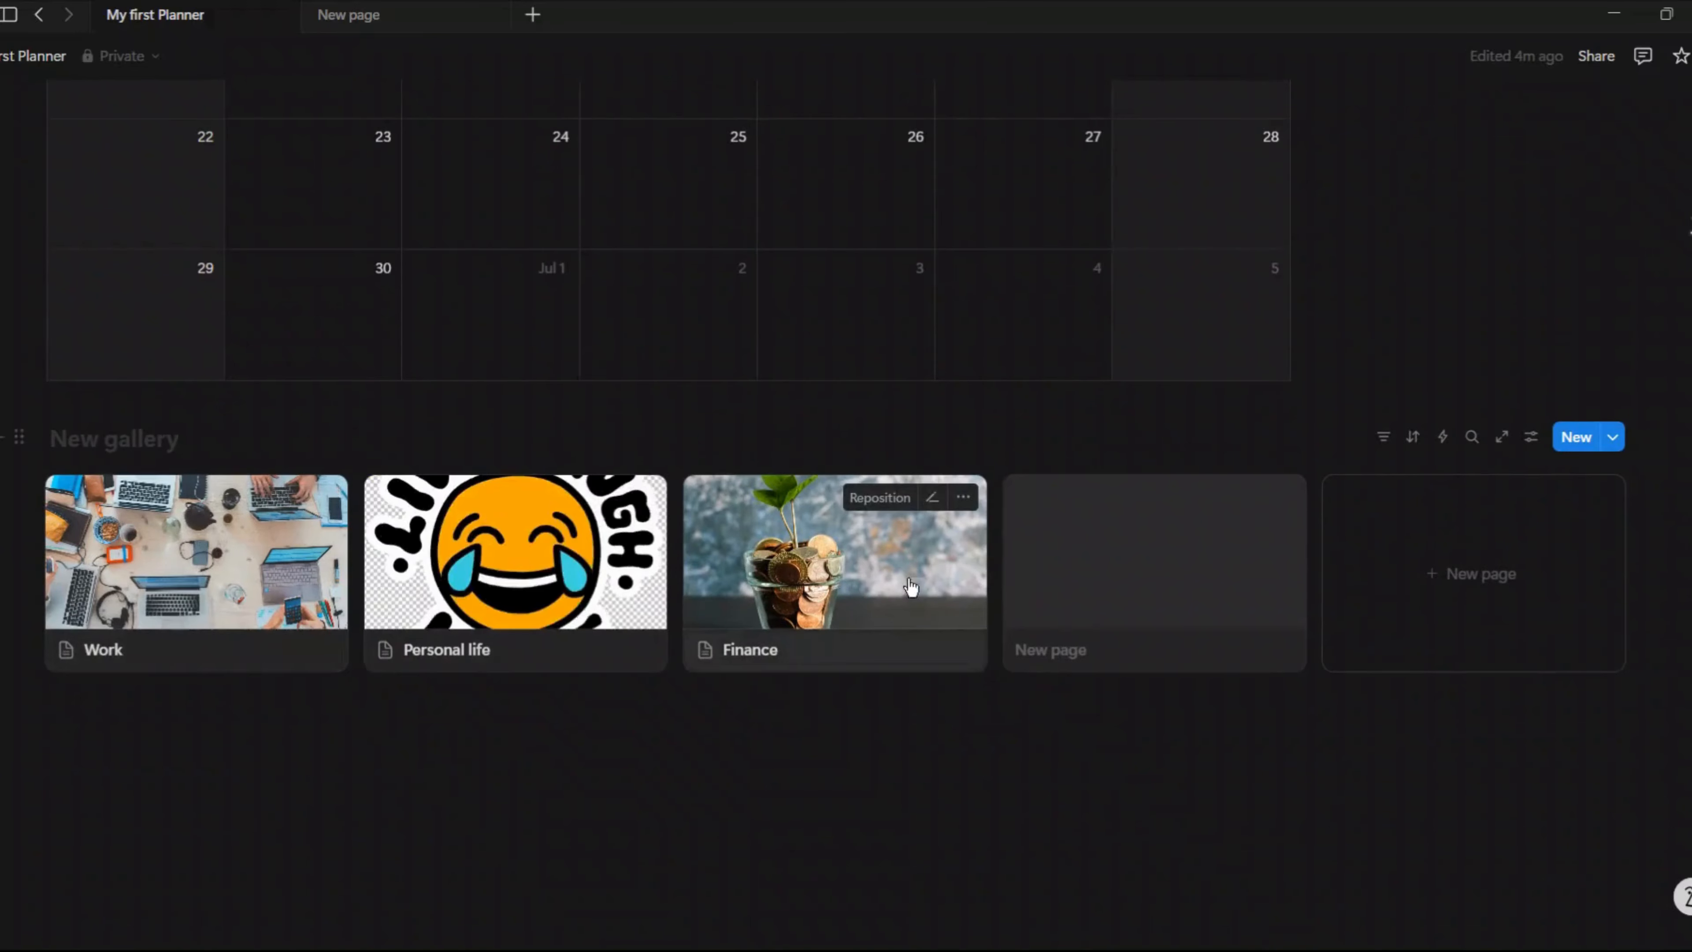
{"action": "scroll", "coordinate": [959, 560], "scroll_direction": "up", "scroll_amount": 13}
{"action": "scroll", "coordinate": [987, 588], "scroll_direction": "up", "scroll_amount": 4}
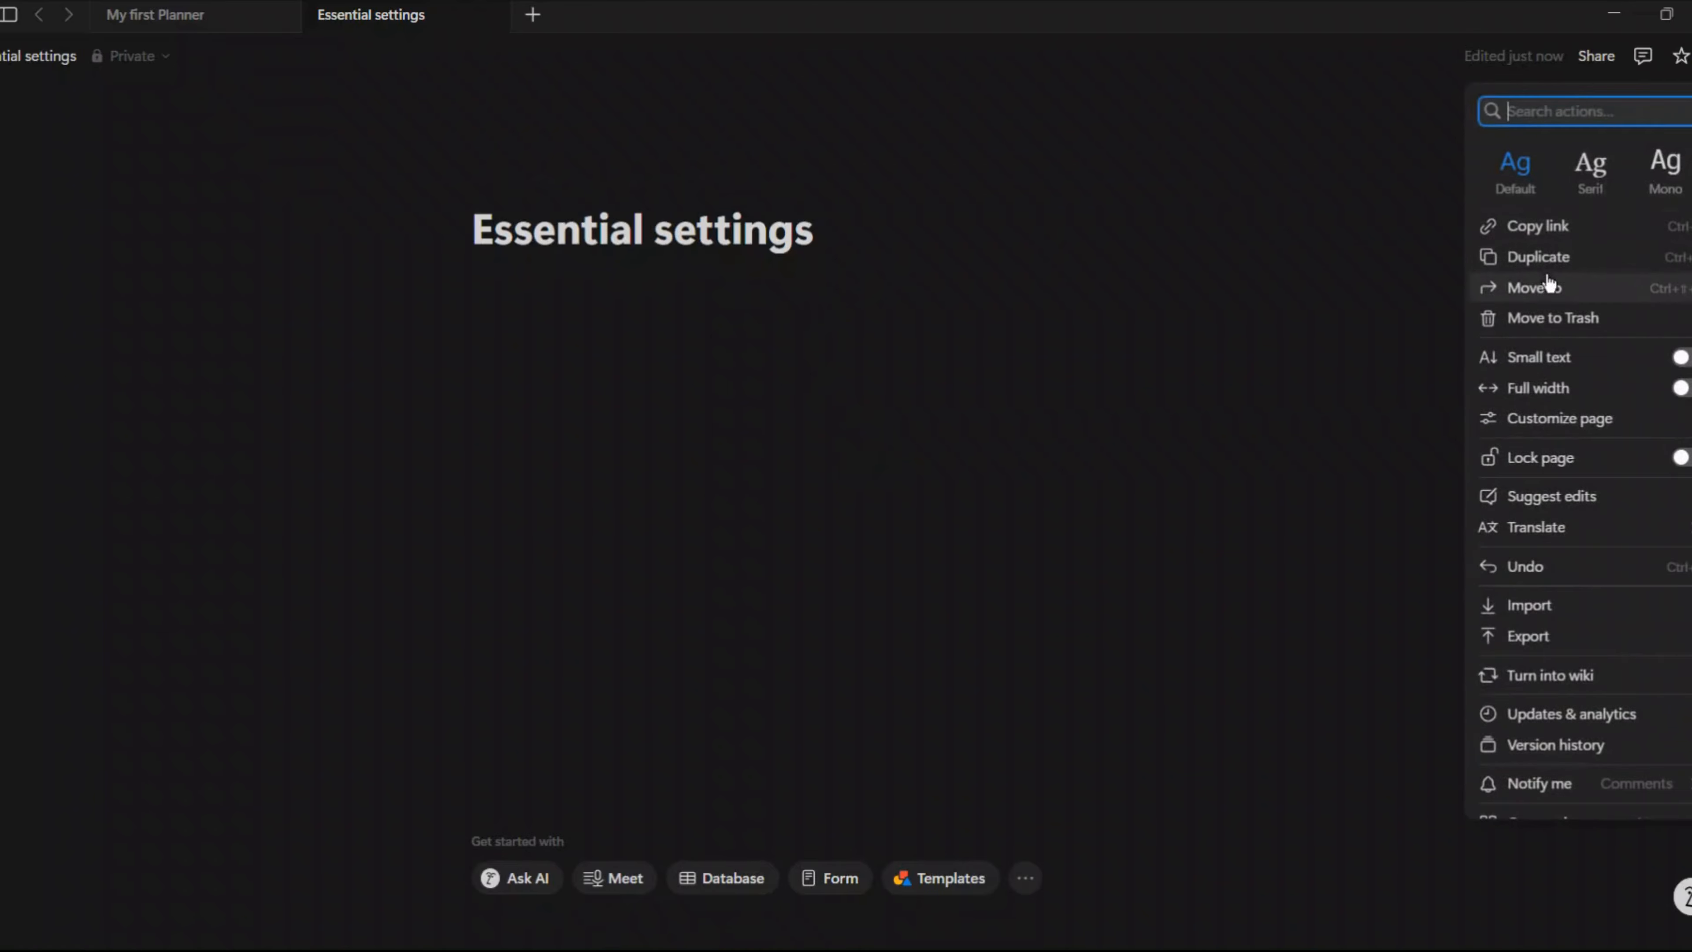
Turn on full width for the Essential settings page.
{"action": "left_click", "coordinate": [1681, 388]}
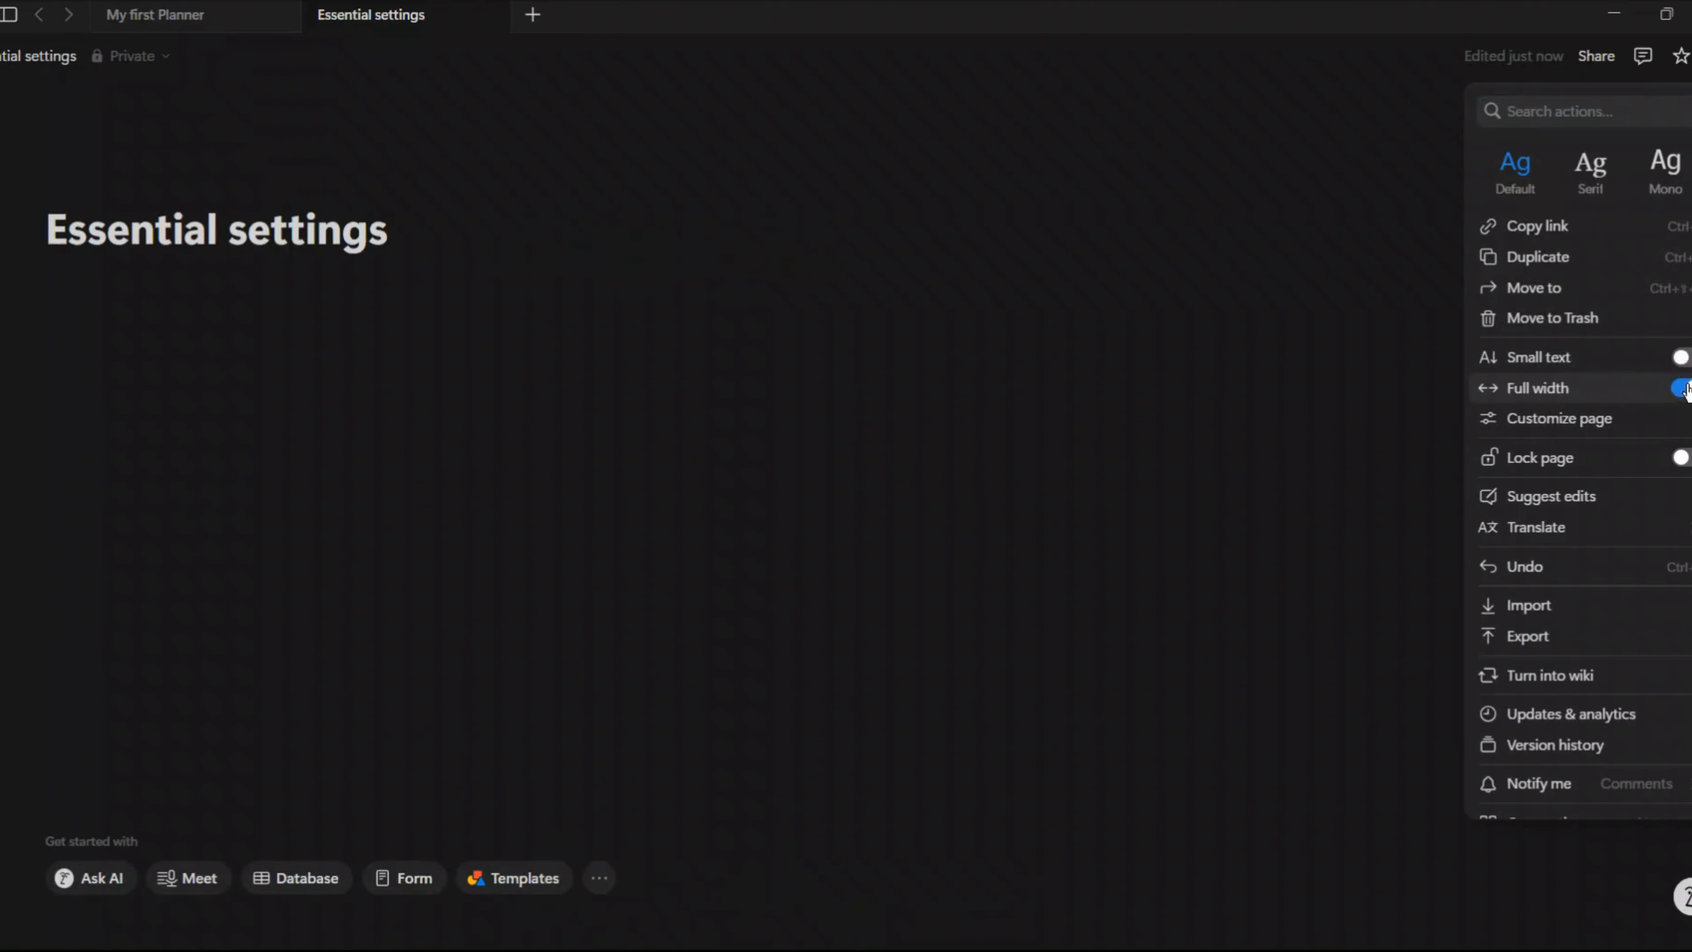
{"action": "left_click", "coordinate": [642, 545]}
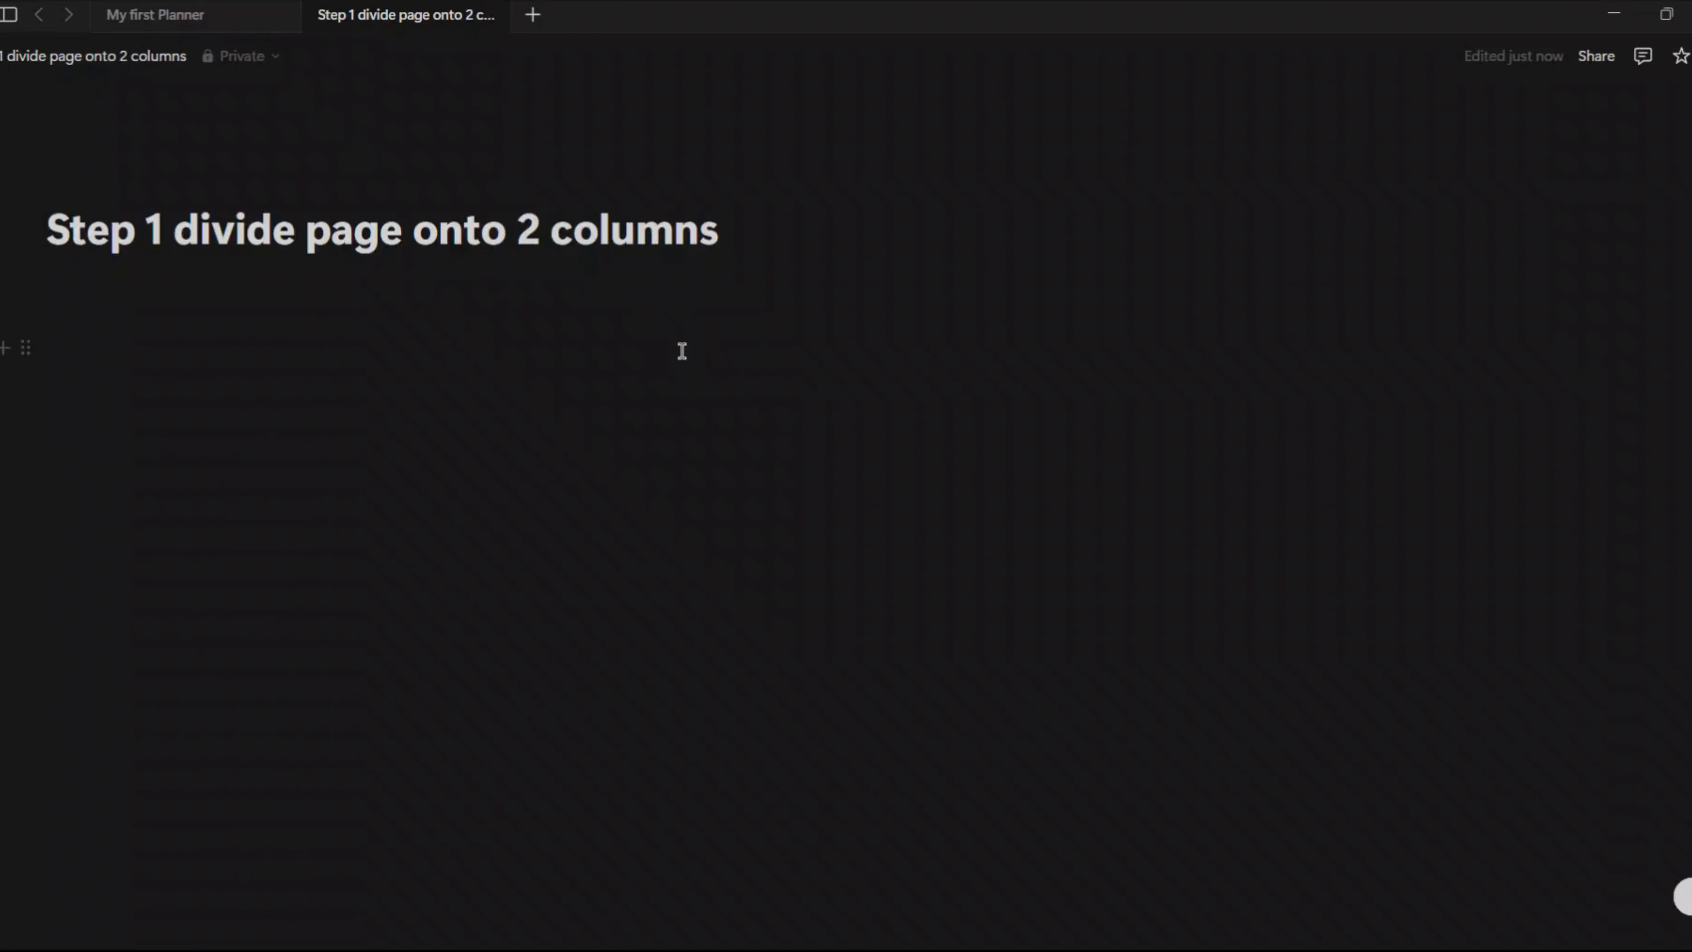
Insert a 2 columns block below the page title and make the first column much wider than the second.
{"action": "left_click", "coordinate": [841, 368]}
{"action": "left_click", "coordinate": [949, 349]}
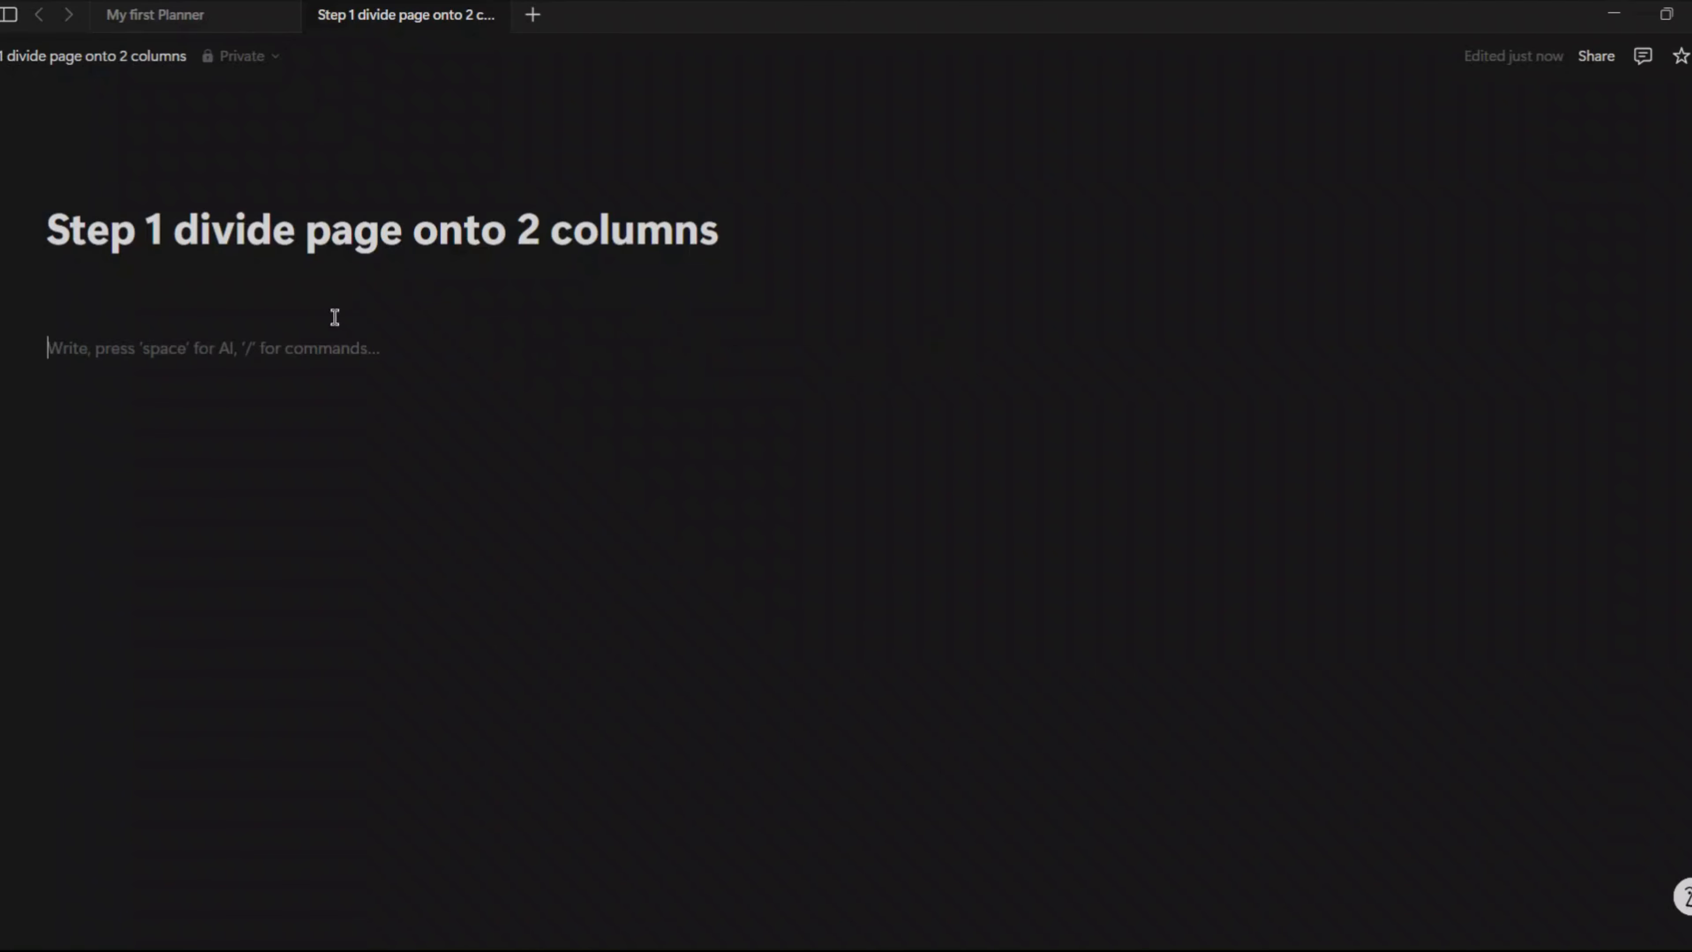
{"action": "type", "text": "/"}
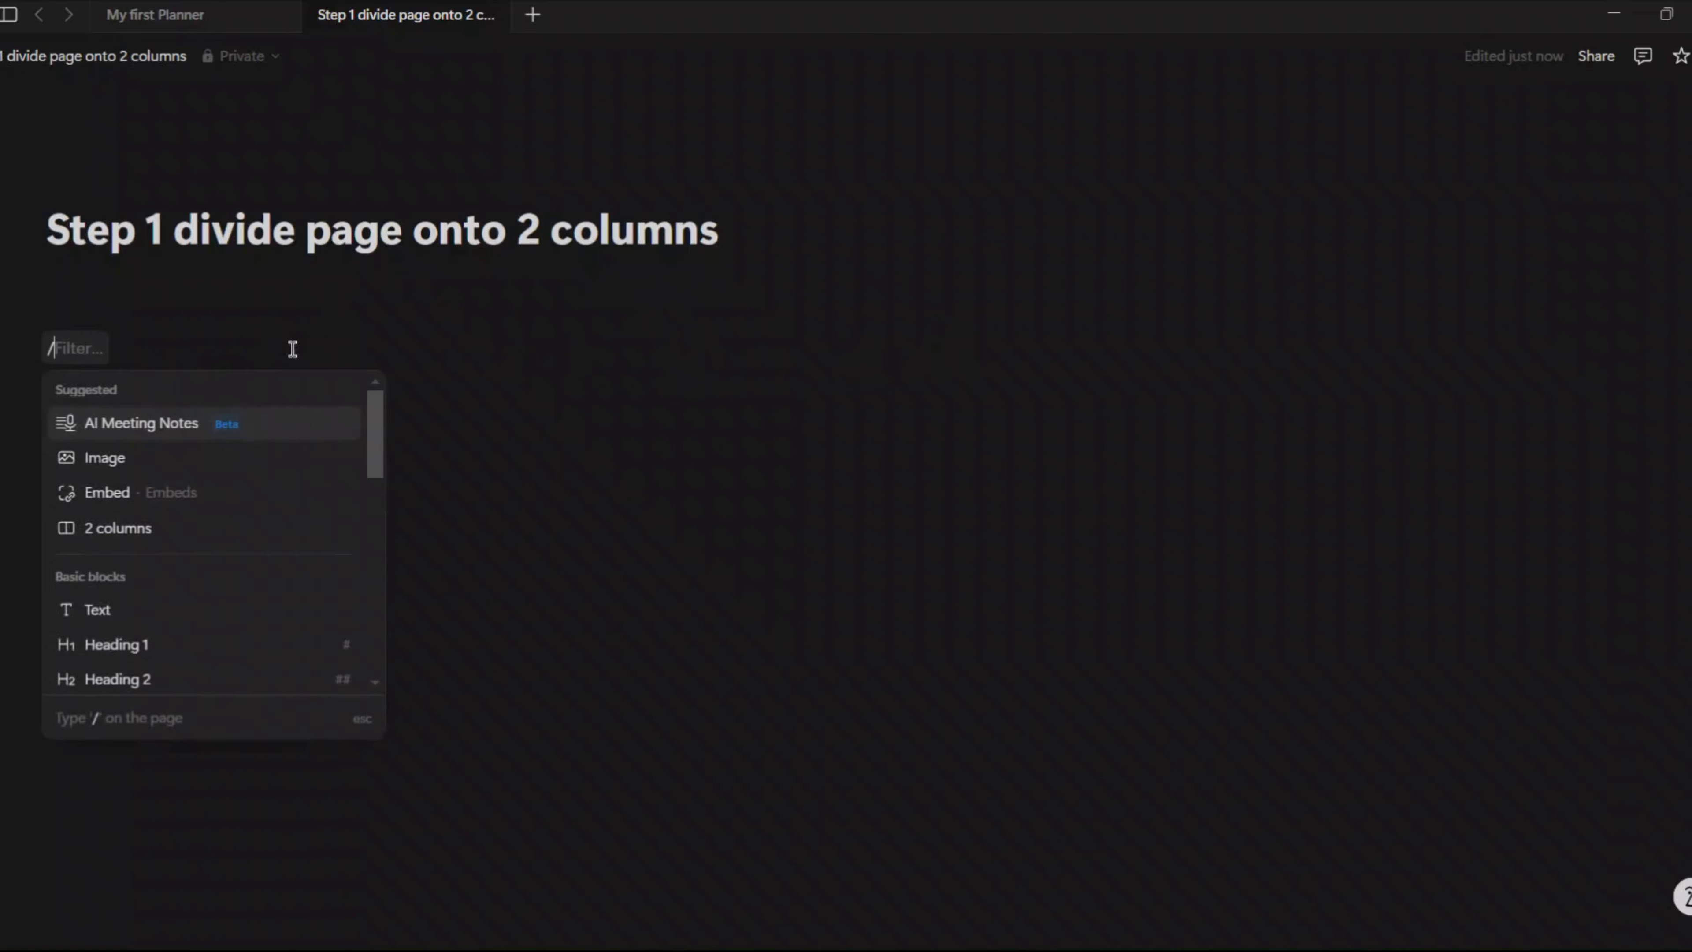
{"action": "type", "text": "col"}
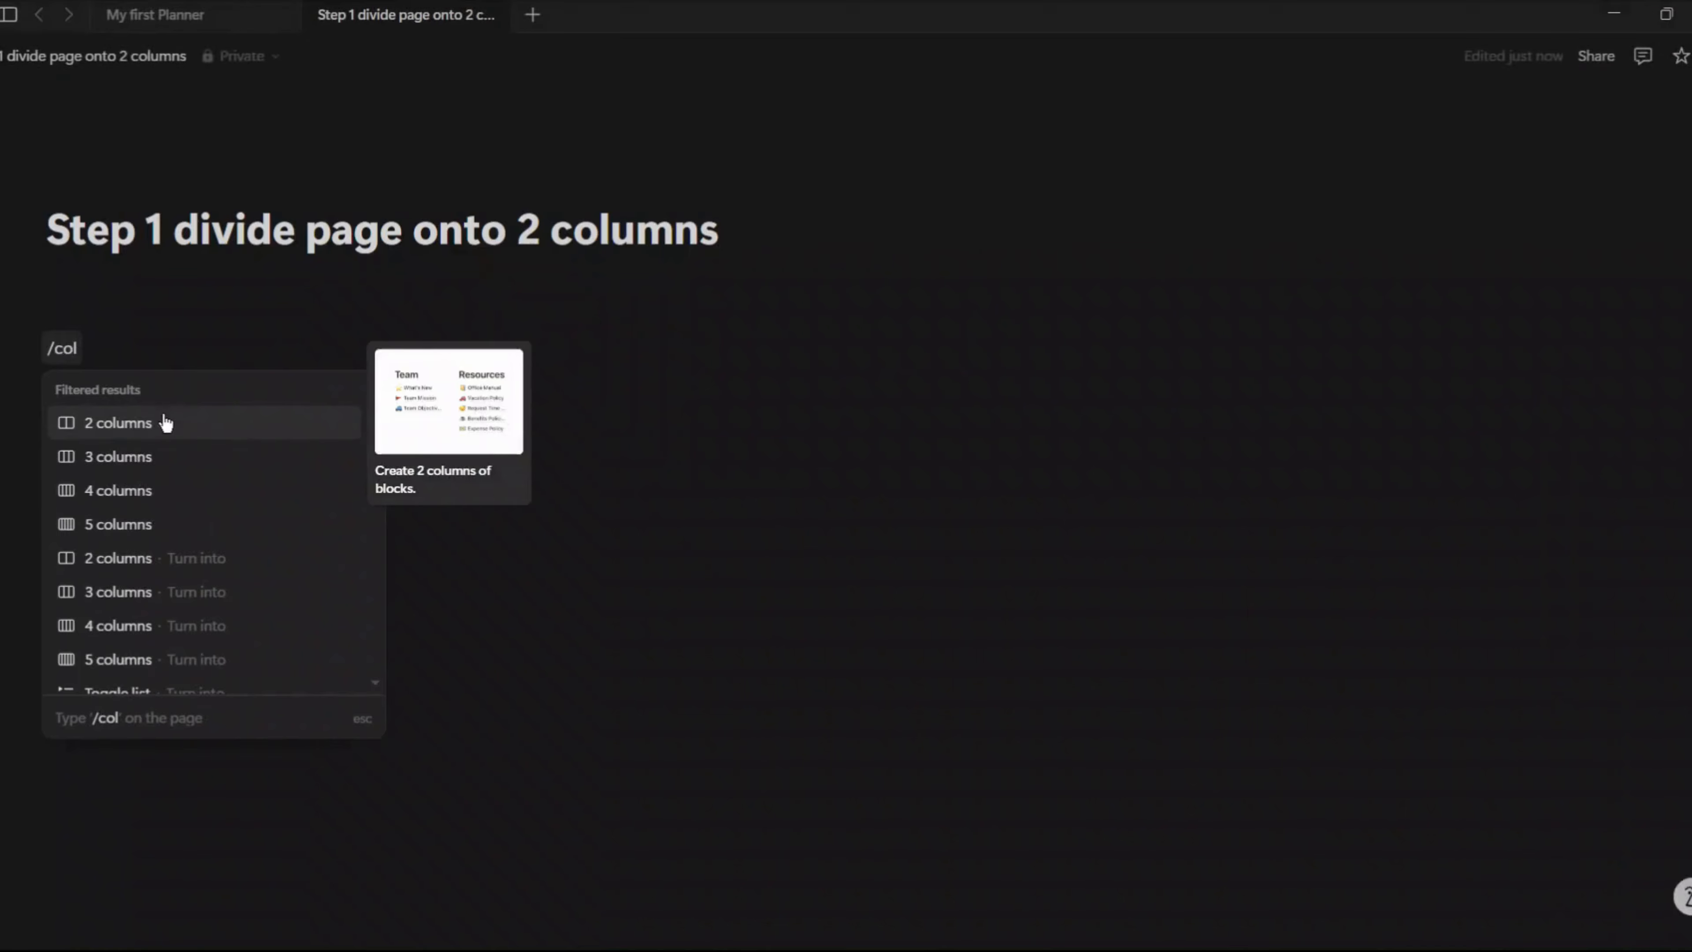
{"action": "left_click", "coordinate": [161, 421]}
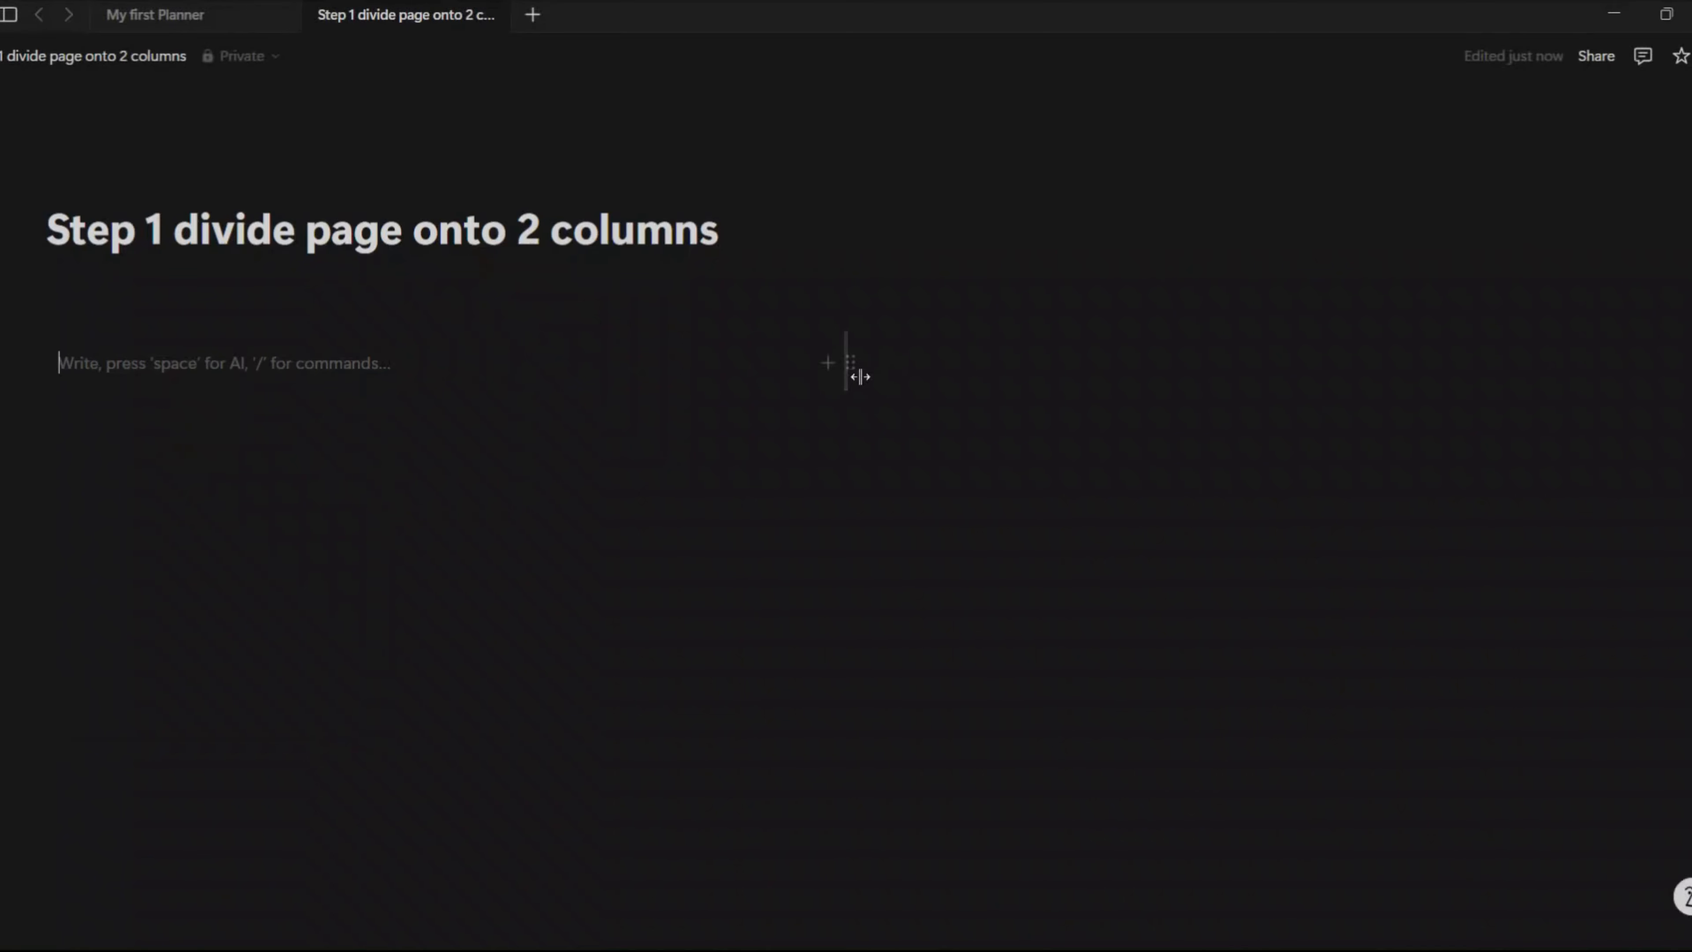
{"action": "left_click_drag", "start_coordinate": [847, 338], "coordinate": [1378, 367]}
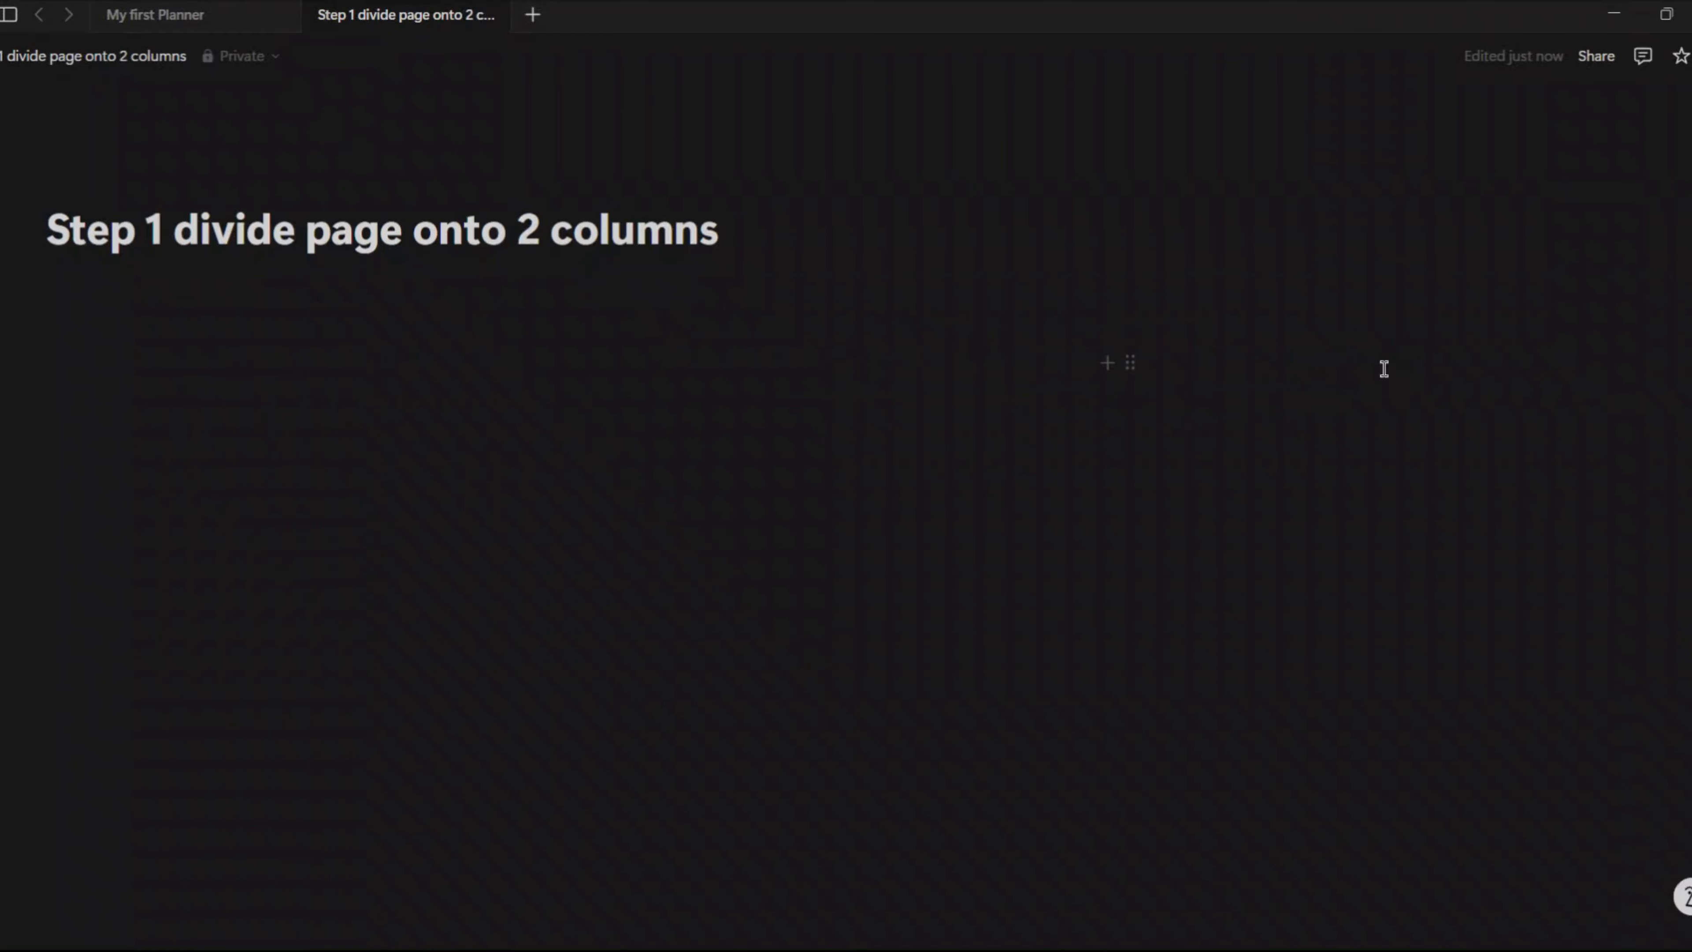
{"action": "left_click", "coordinate": [1421, 446]}
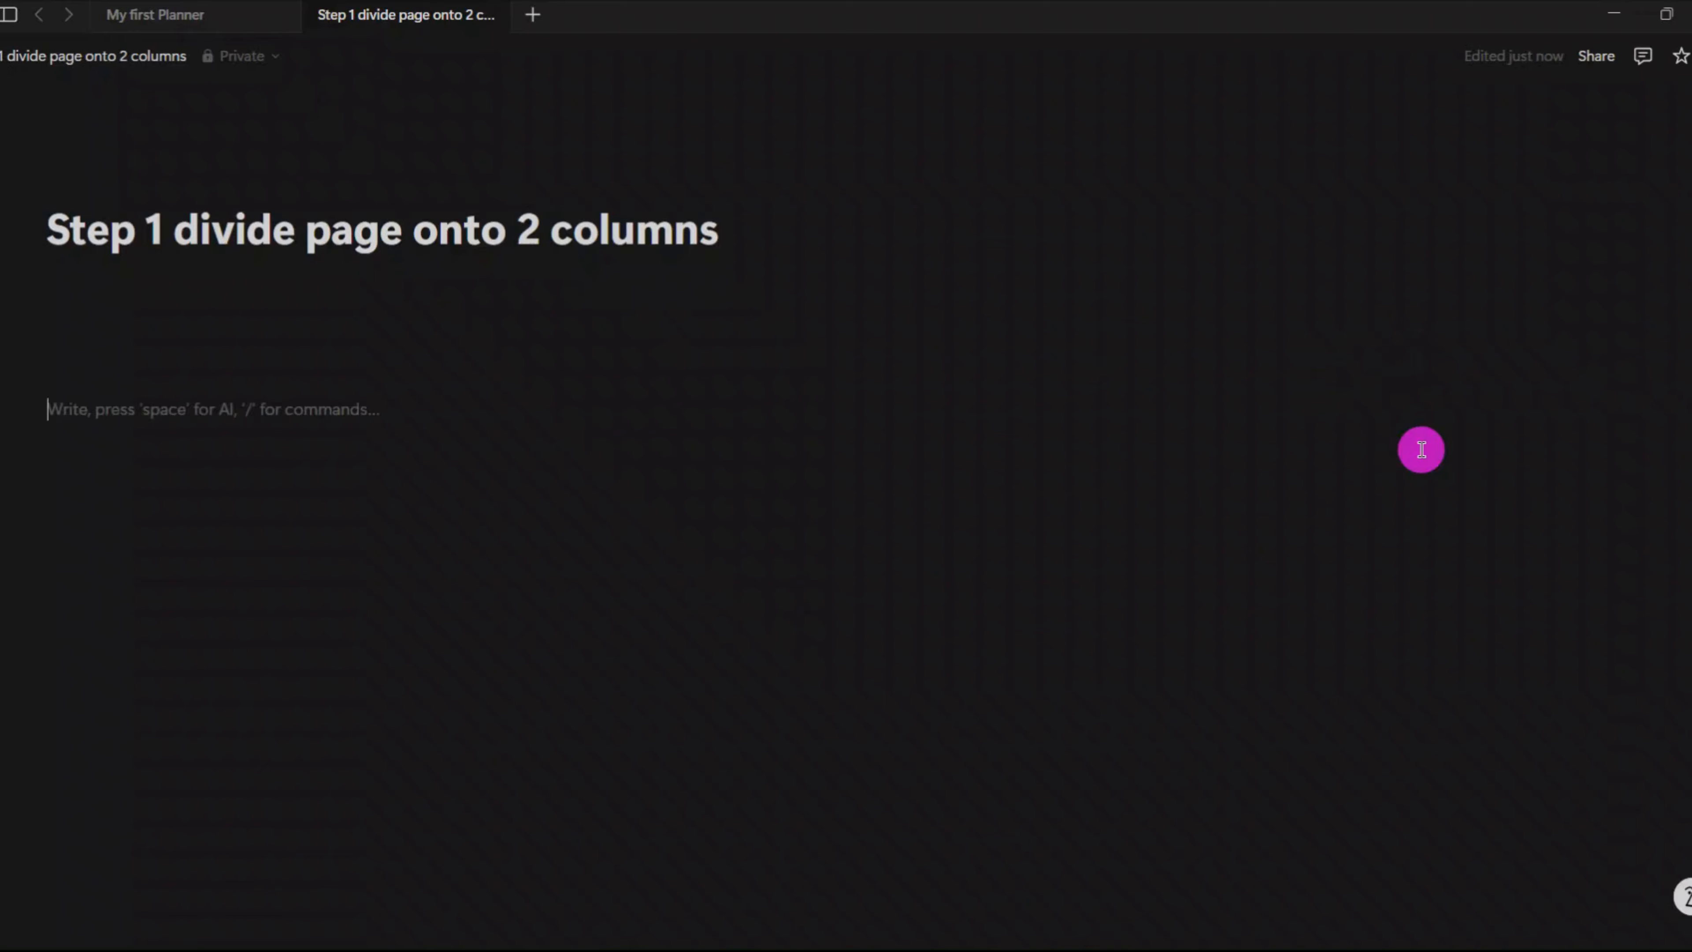
{"action": "left_click", "coordinate": [1453, 352]}
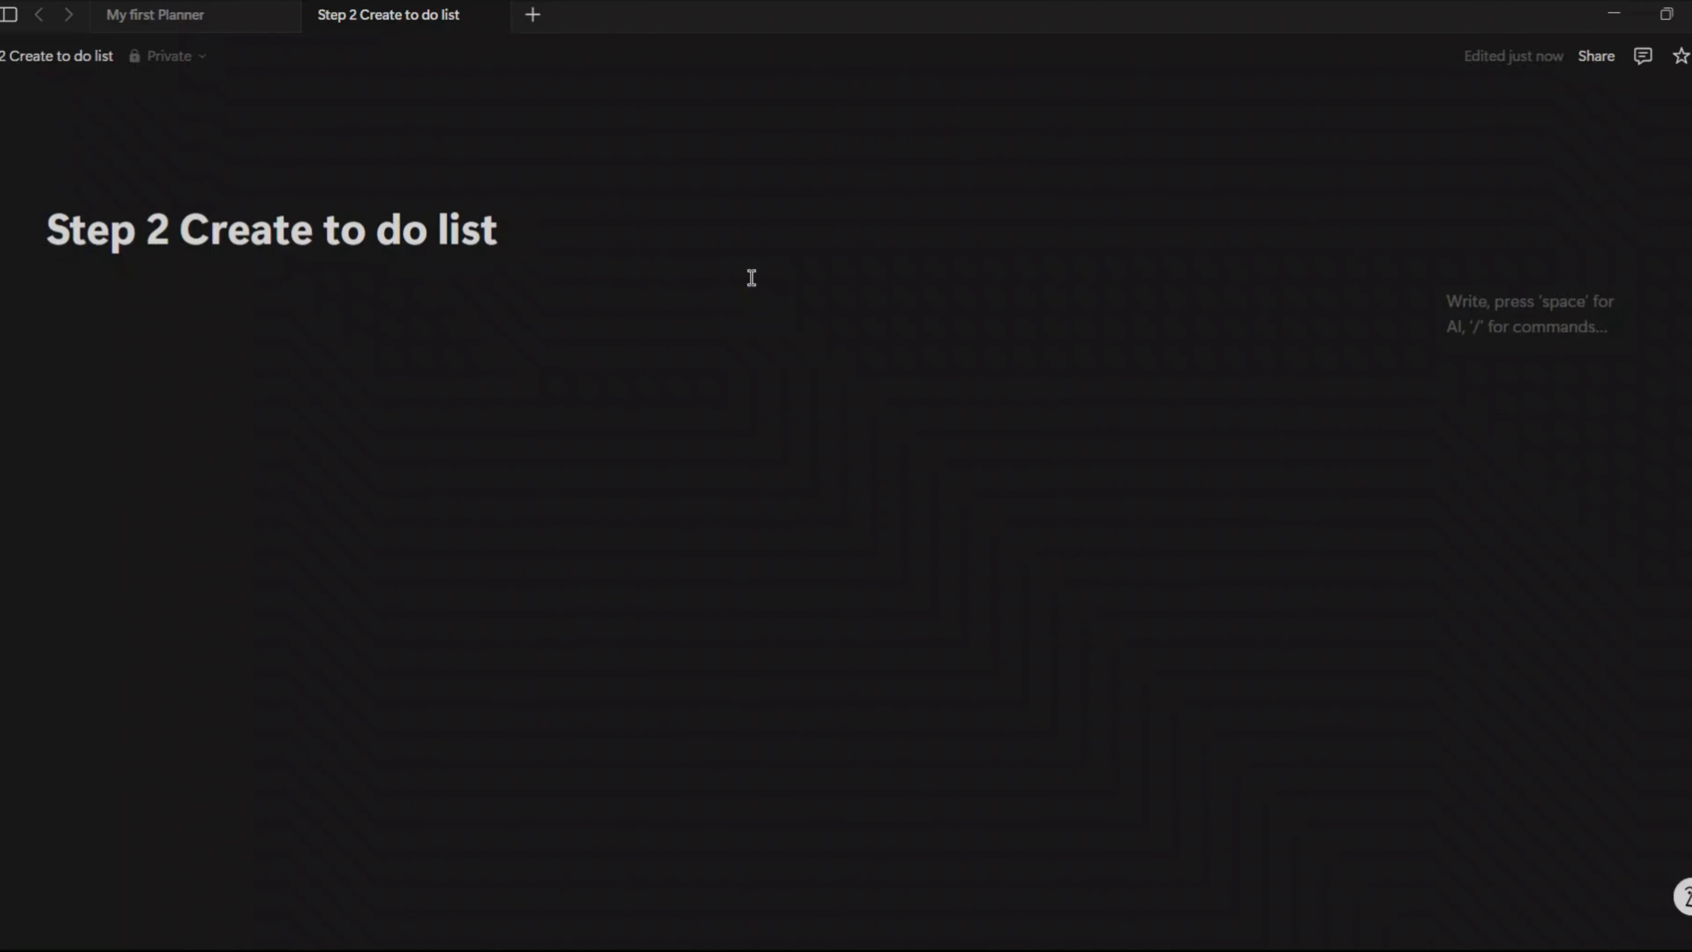
Add a Heading 1 reading "TO DO LIST" at the start of the narrow second column.
{"action": "left_click", "coordinate": [1496, 307]}
{"action": "type", "text": "/"}
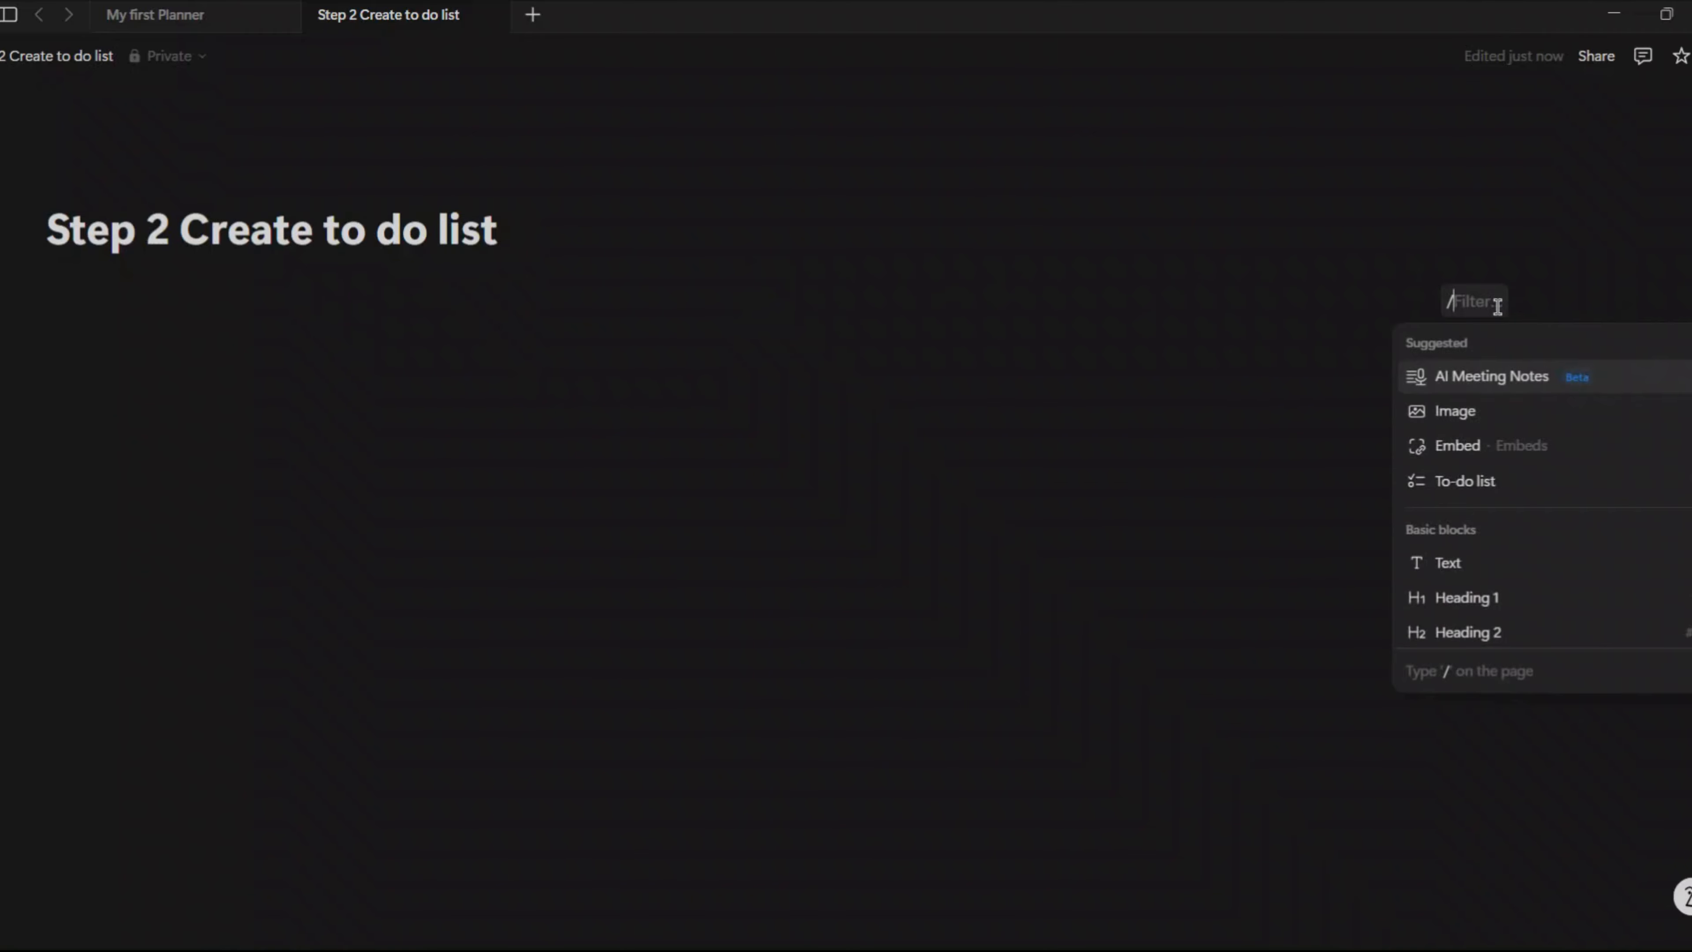
{"action": "type", "text": "HEAD"}
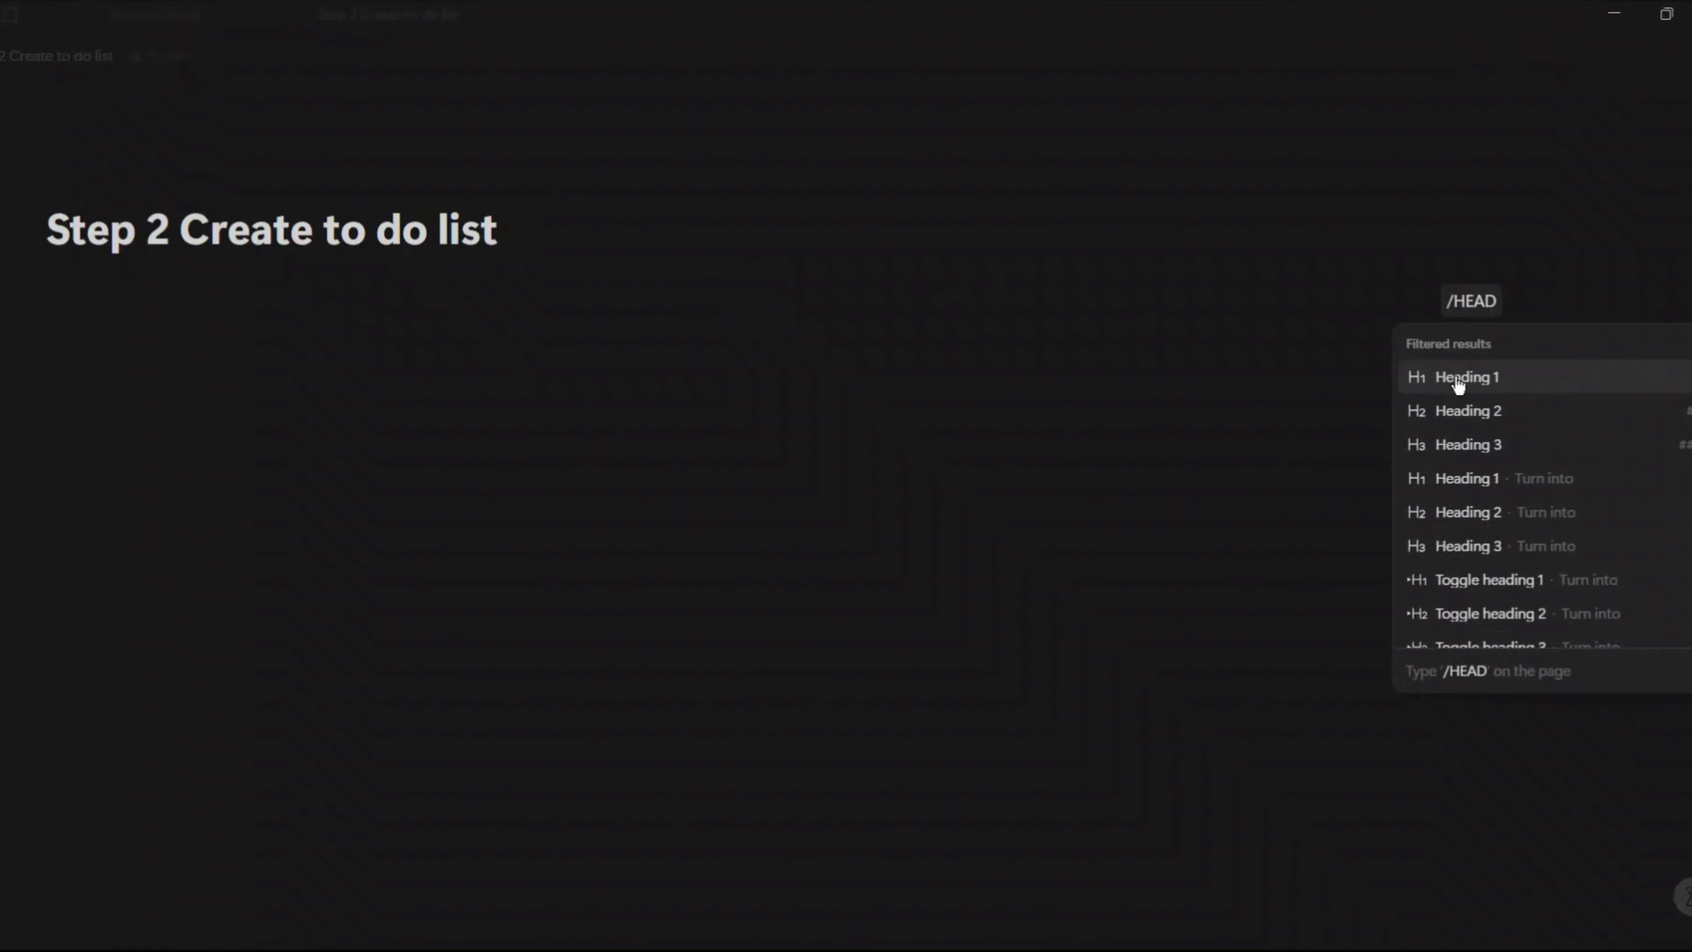
{"action": "left_click", "coordinate": [1475, 382]}
{"action": "type", "text": "TO DO LIST"}
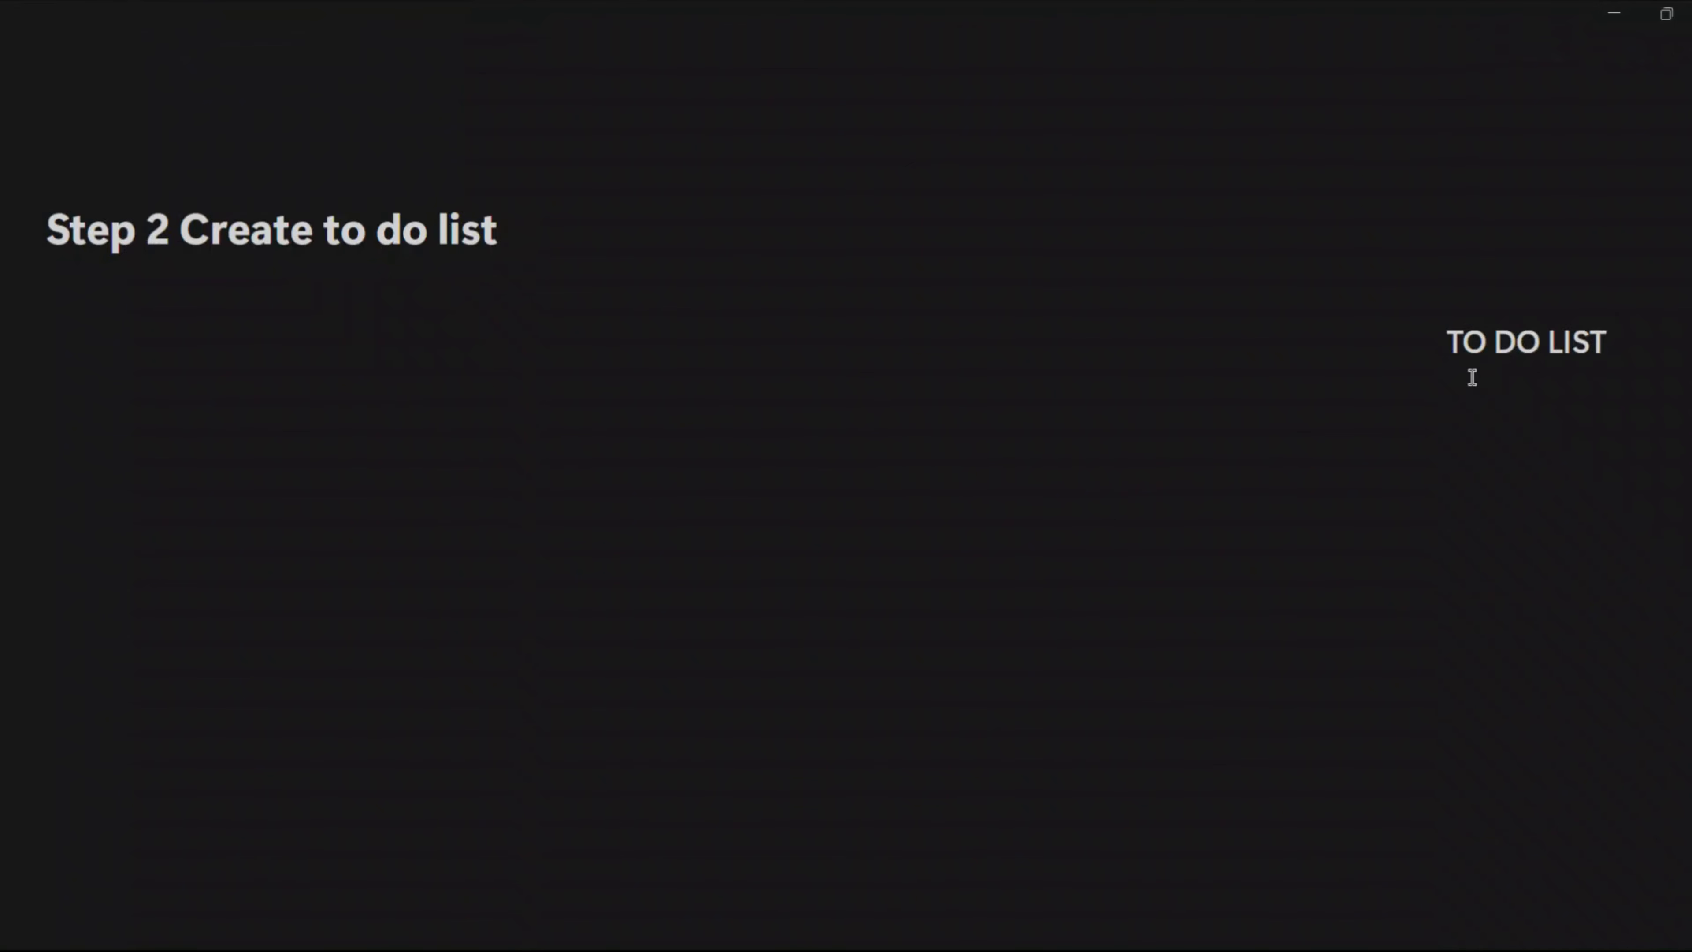
{"action": "key", "text": "Return"}
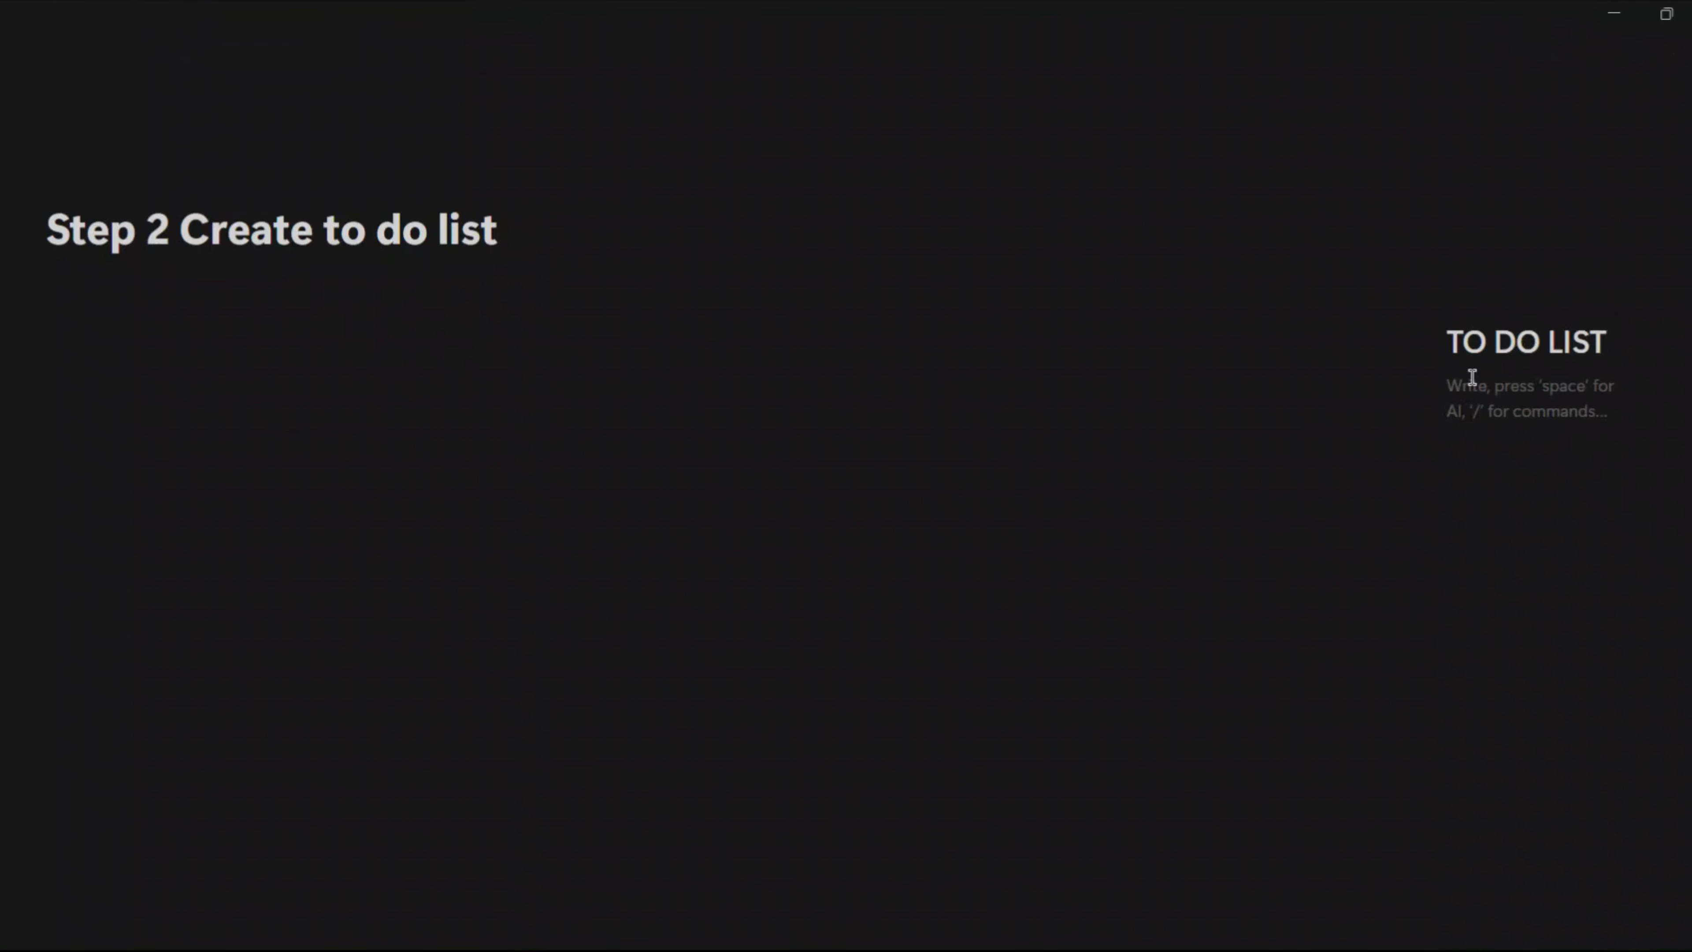
Add a to-do list under the TO DO LIST heading with the item "edit video".
{"action": "type", "text": "/"}
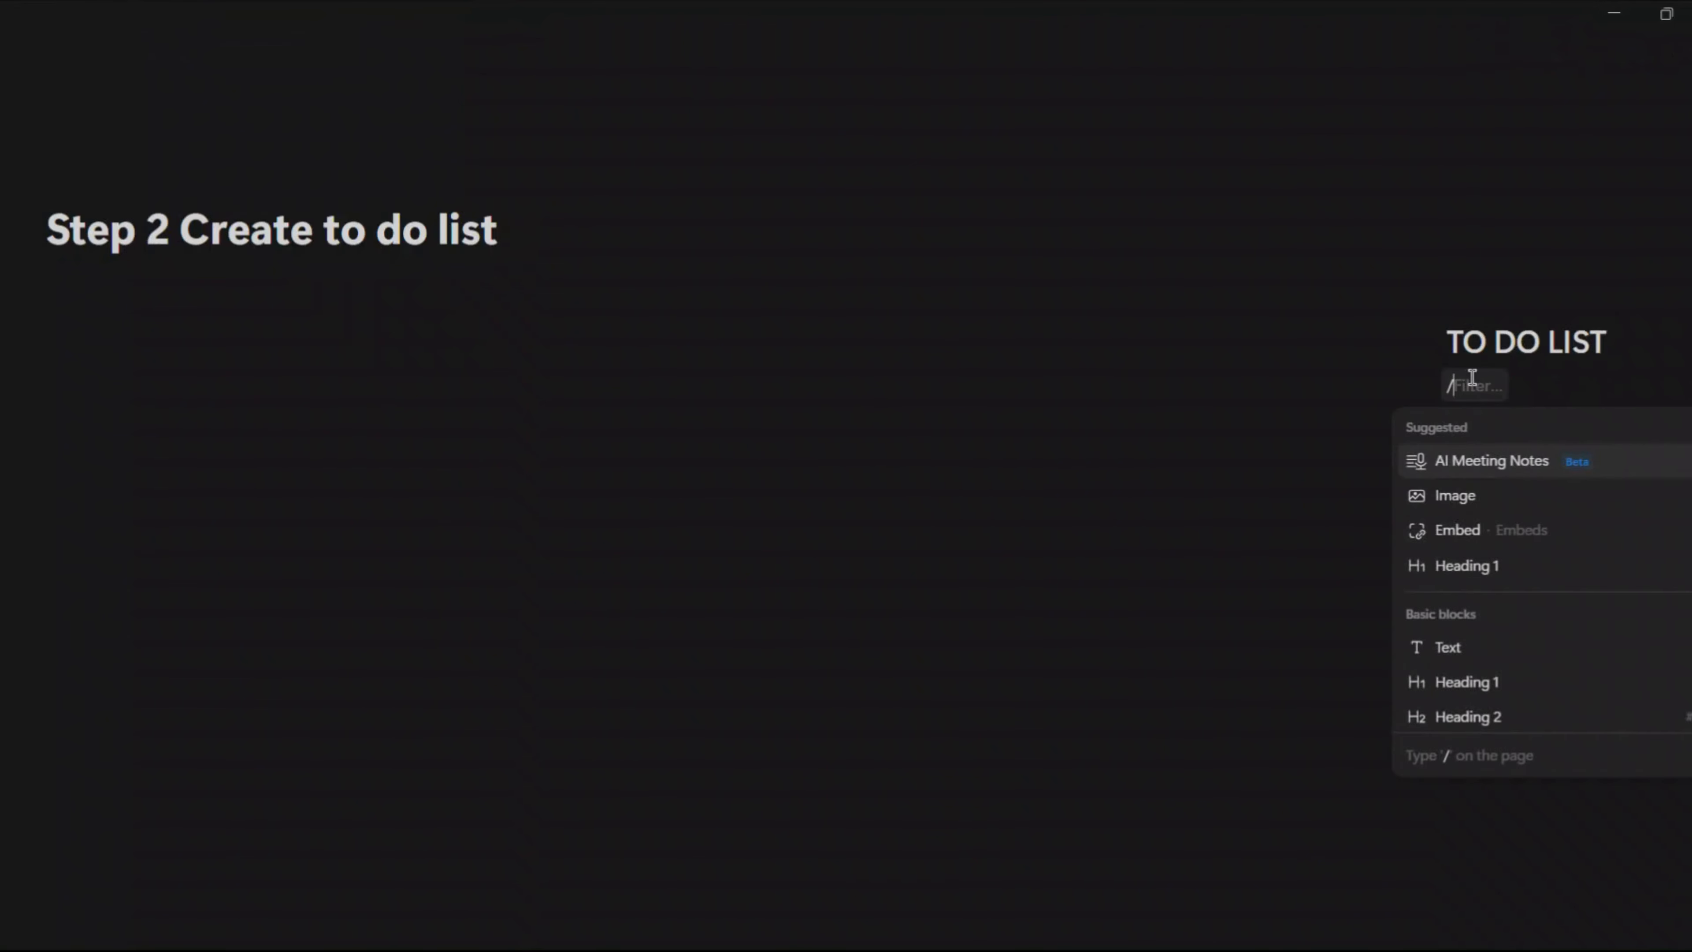
{"action": "key", "text": "Caps_Lock"}
{"action": "type", "text": "to"}
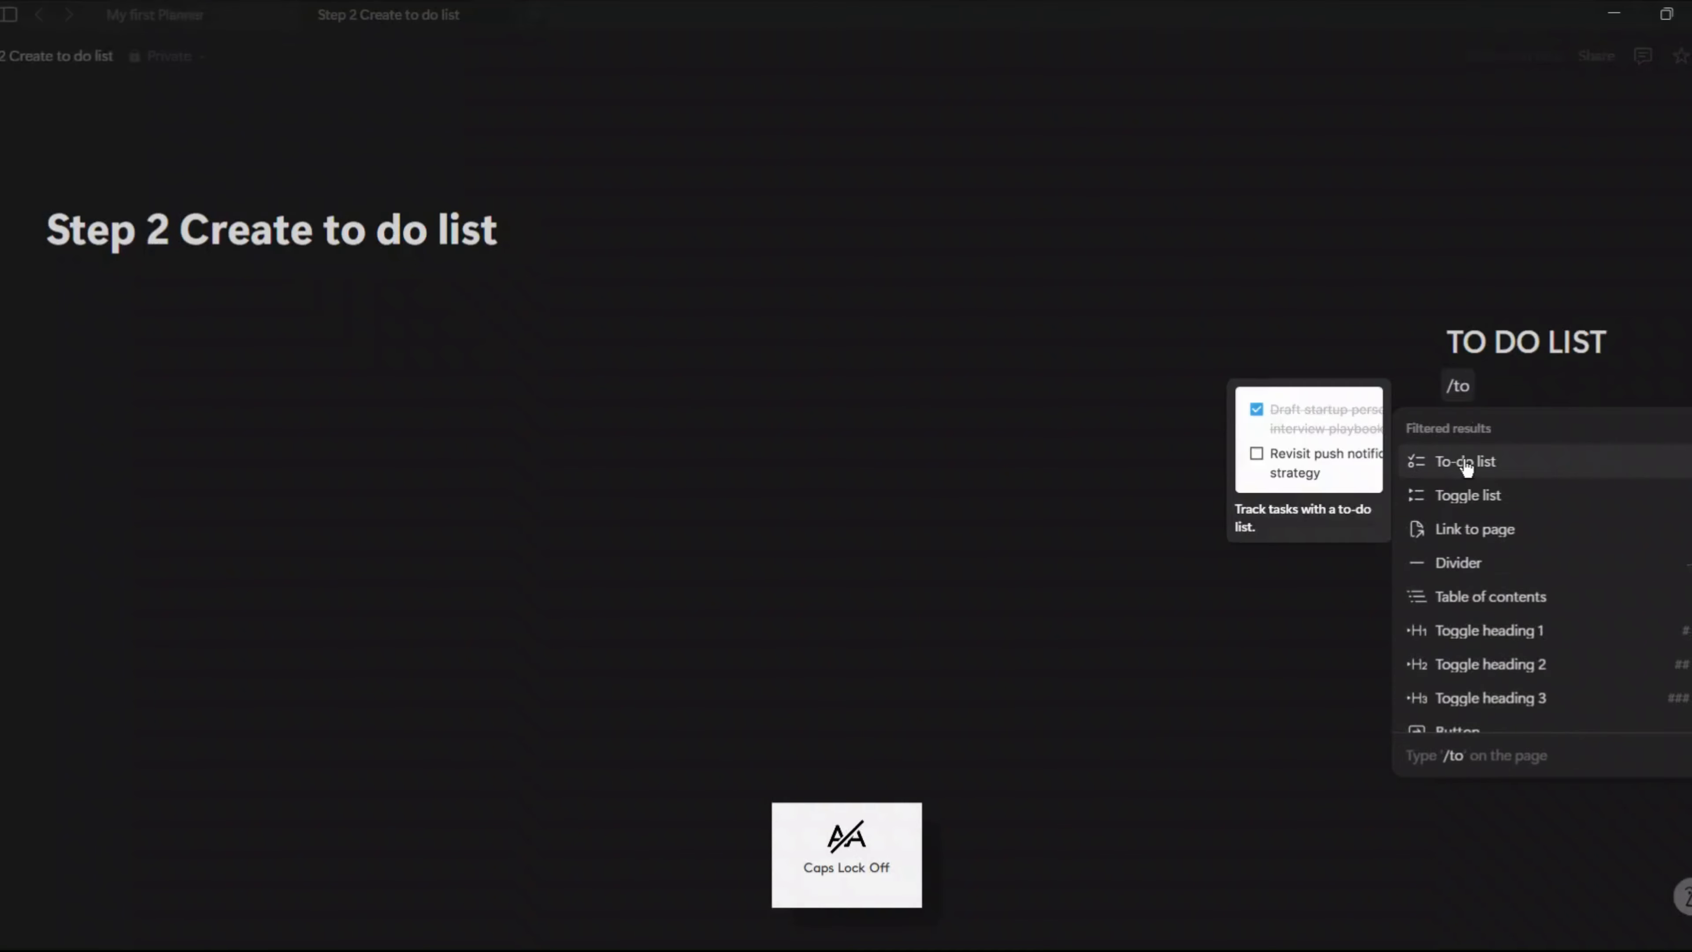
{"action": "left_click", "coordinate": [1473, 455]}
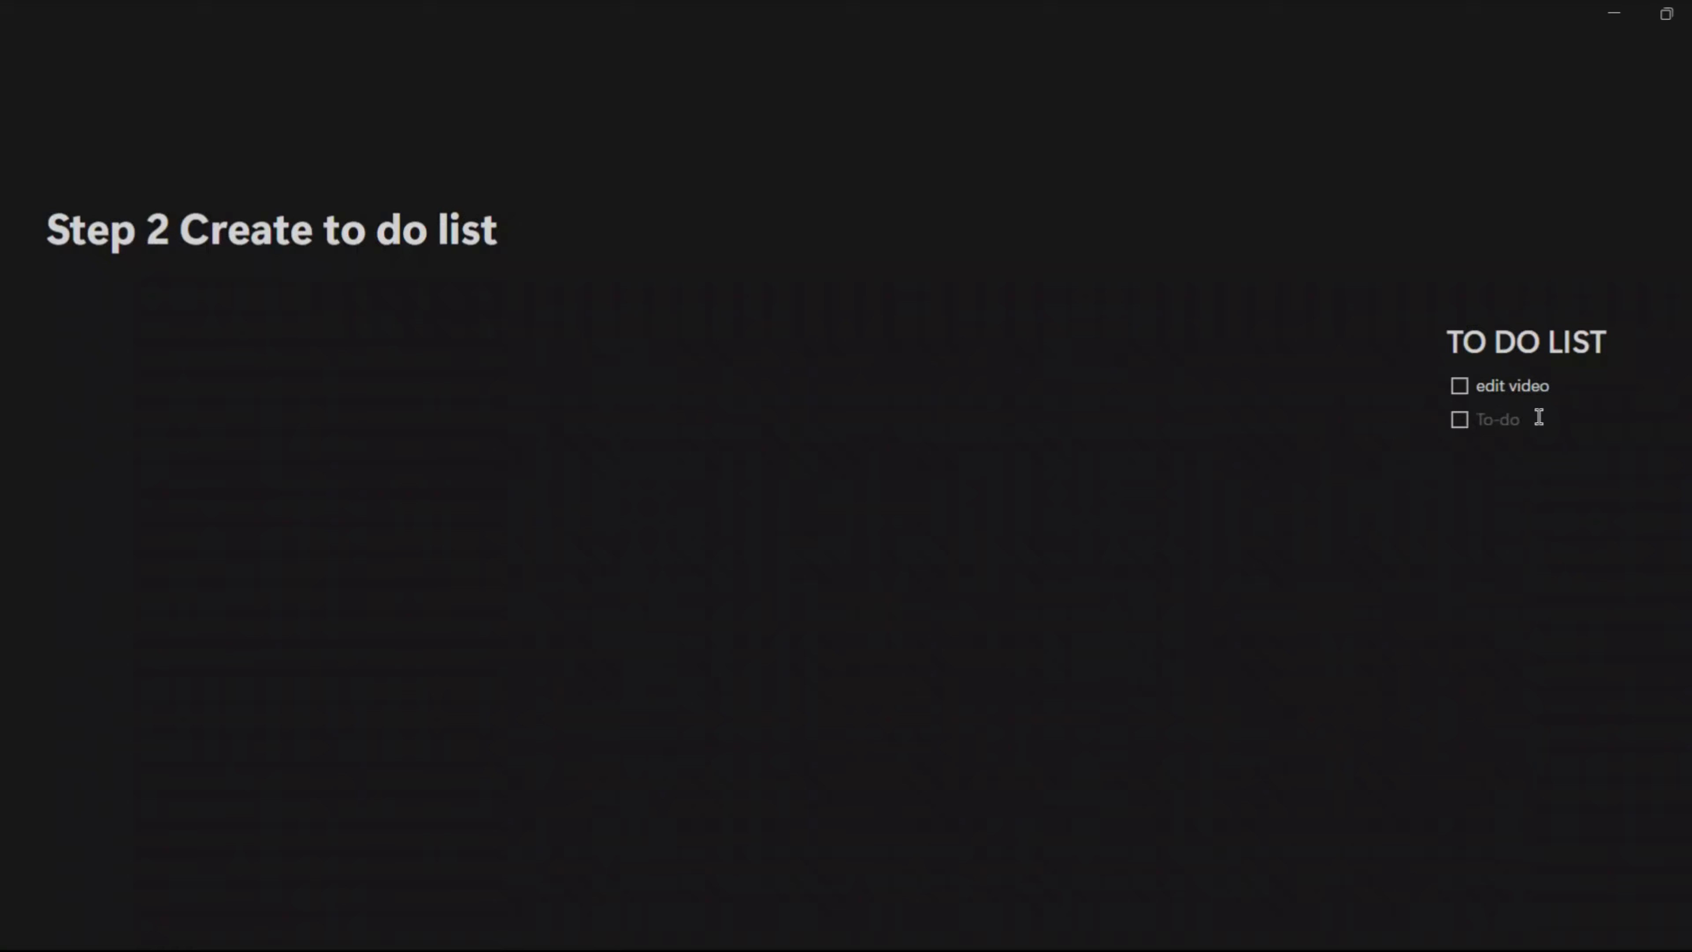
{"action": "key", "text": "BackSpace"}
{"action": "key", "text": "ctrl+z"}
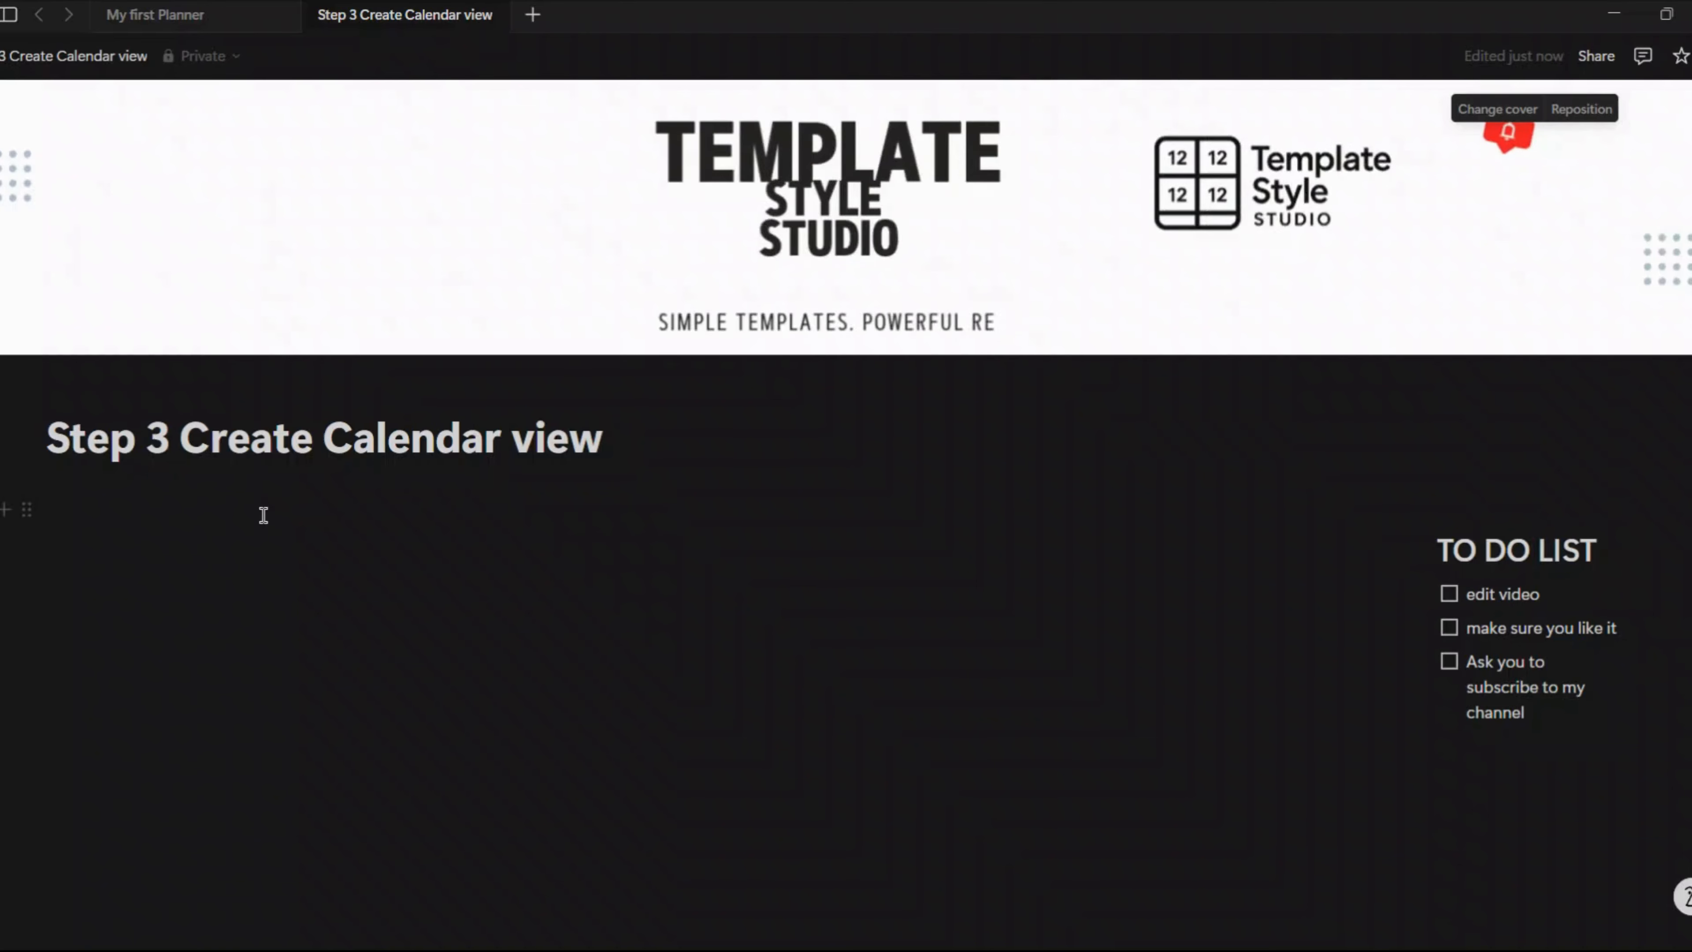
Insert a calendar view in the wide first column, based on a new empty database.
{"action": "left_click", "coordinate": [263, 515]}
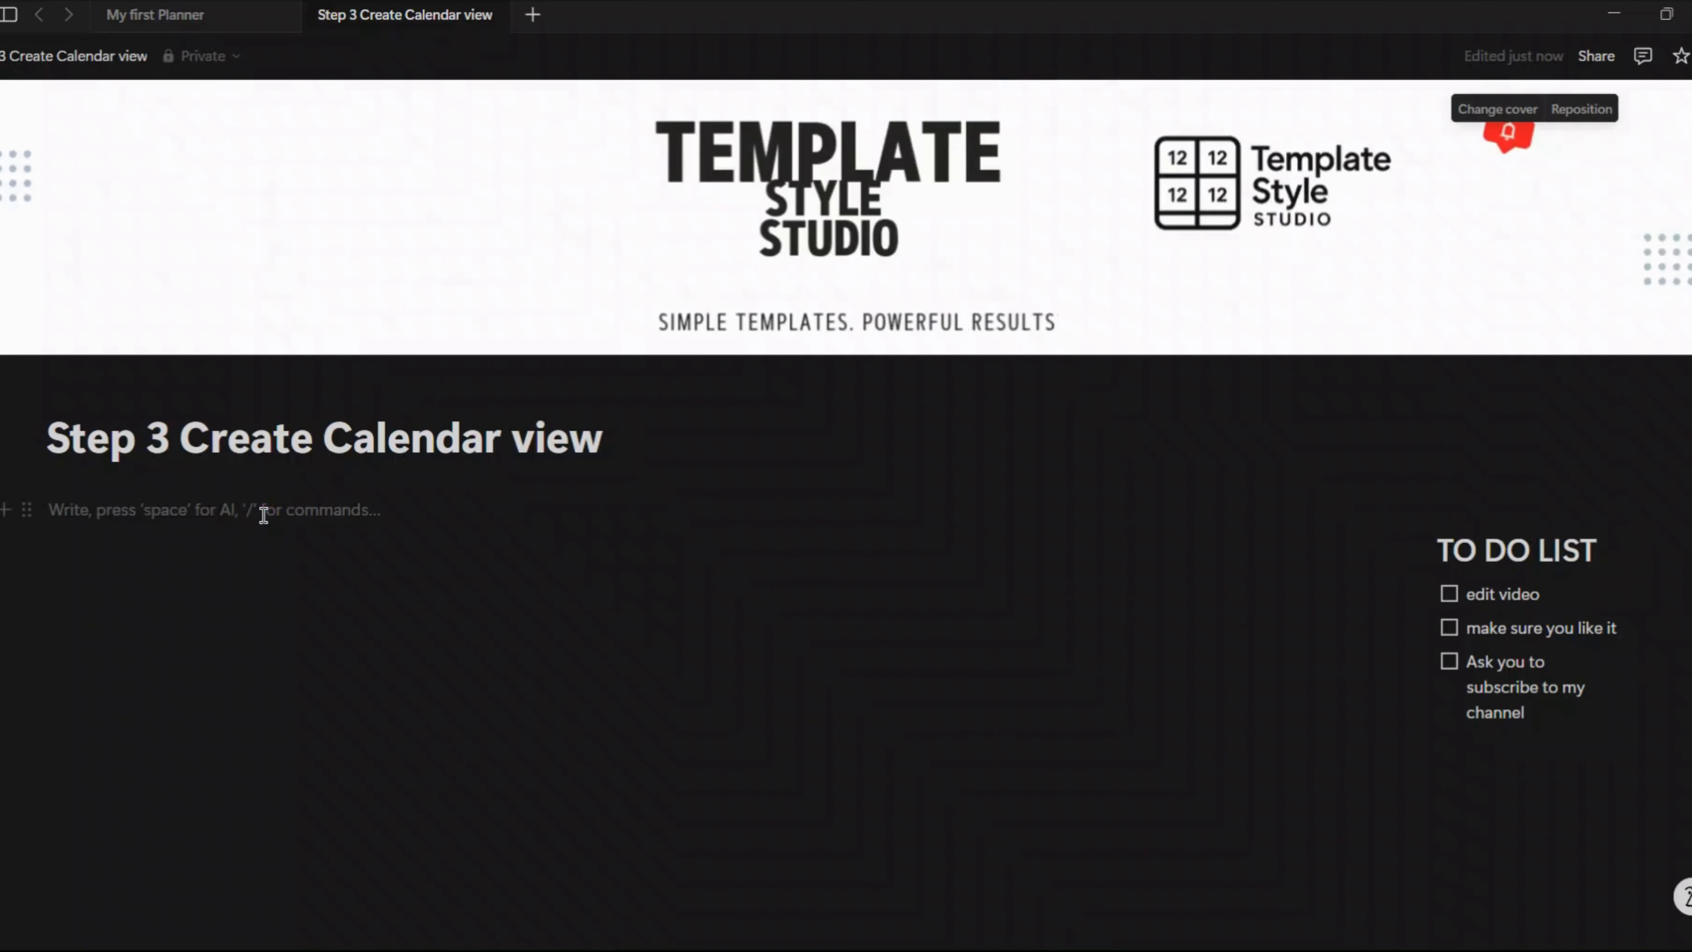
{"action": "type", "text": "/"}
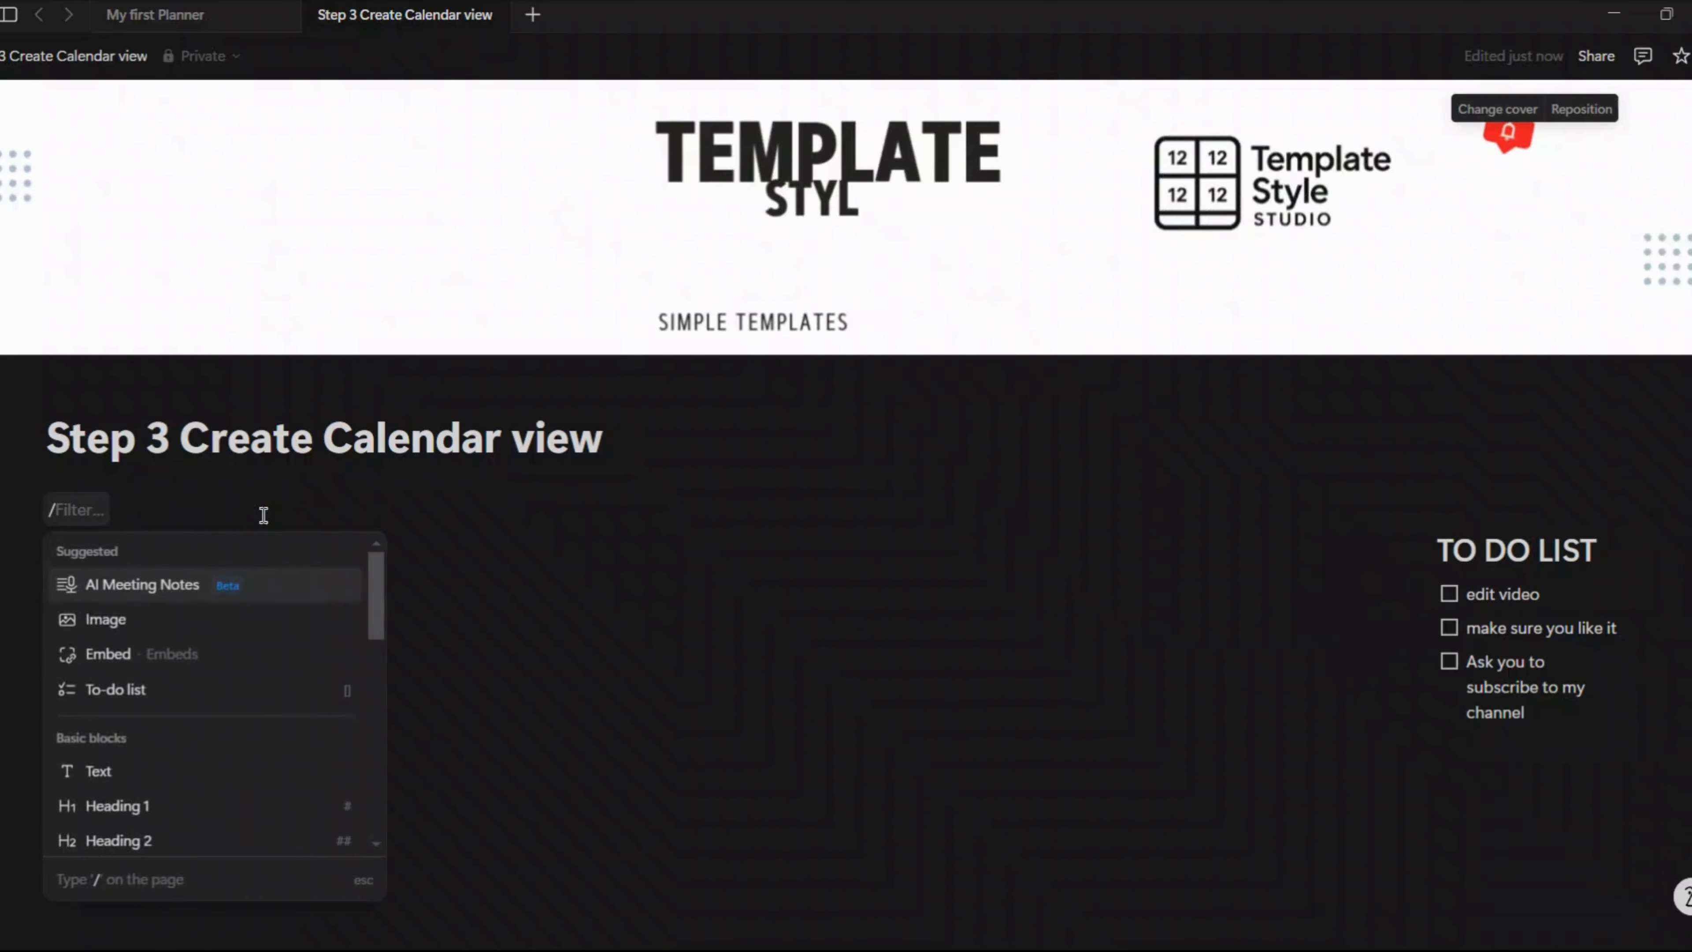
{"action": "type", "text": "calen"}
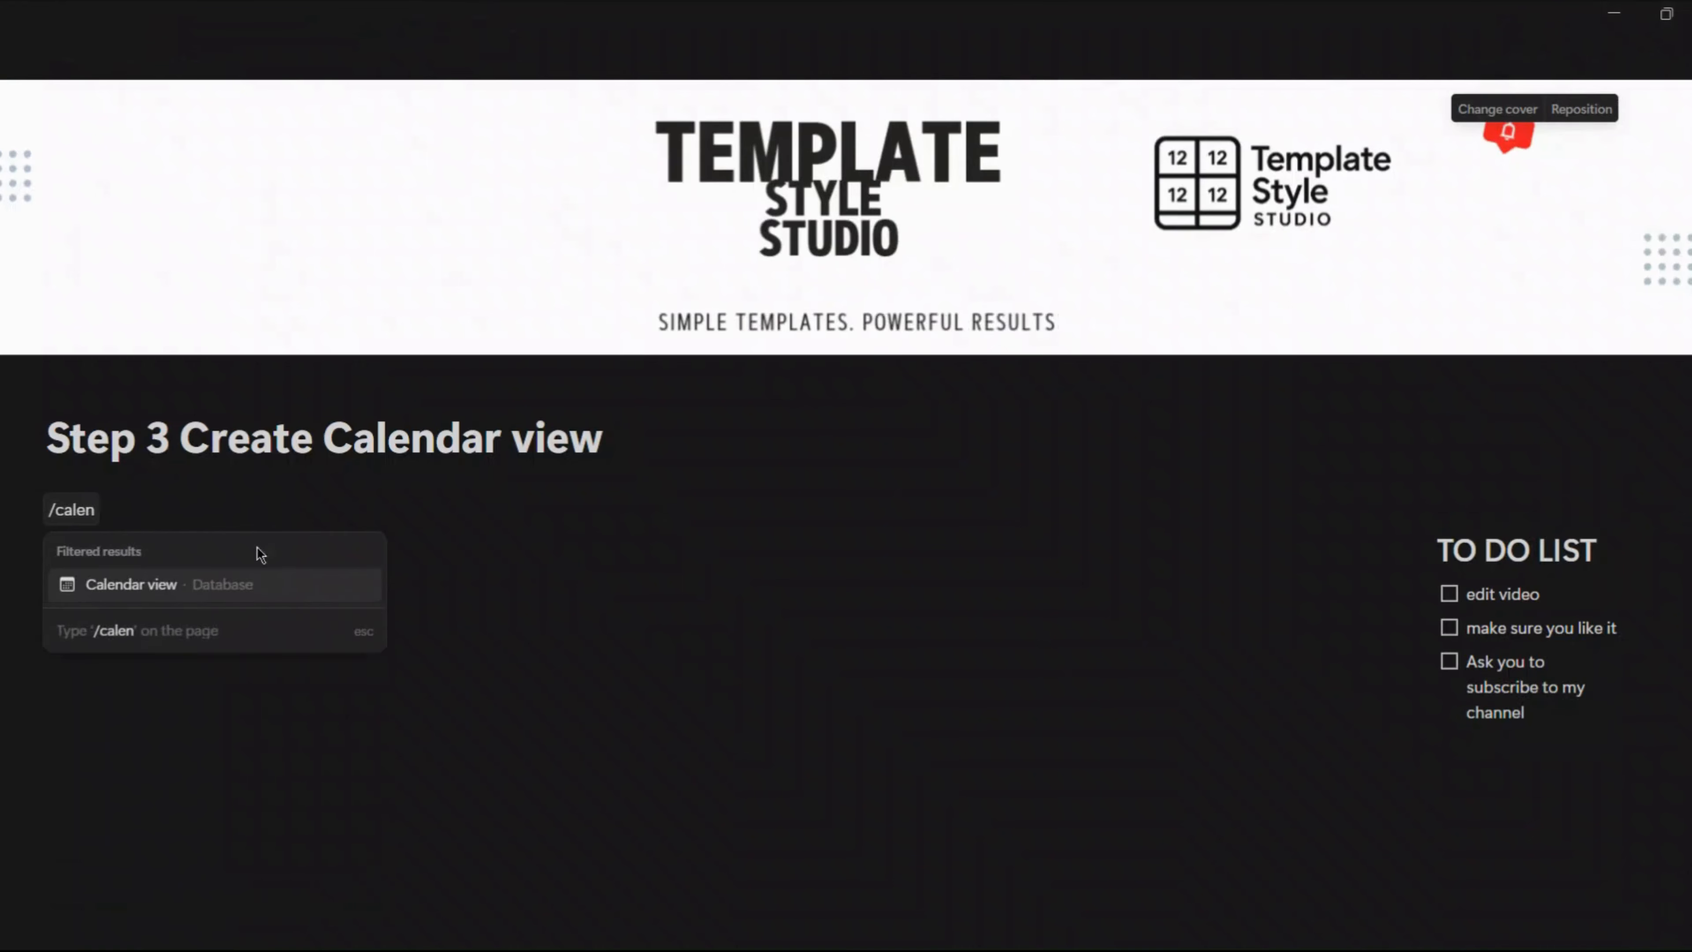
{"action": "left_click", "coordinate": [238, 581]}
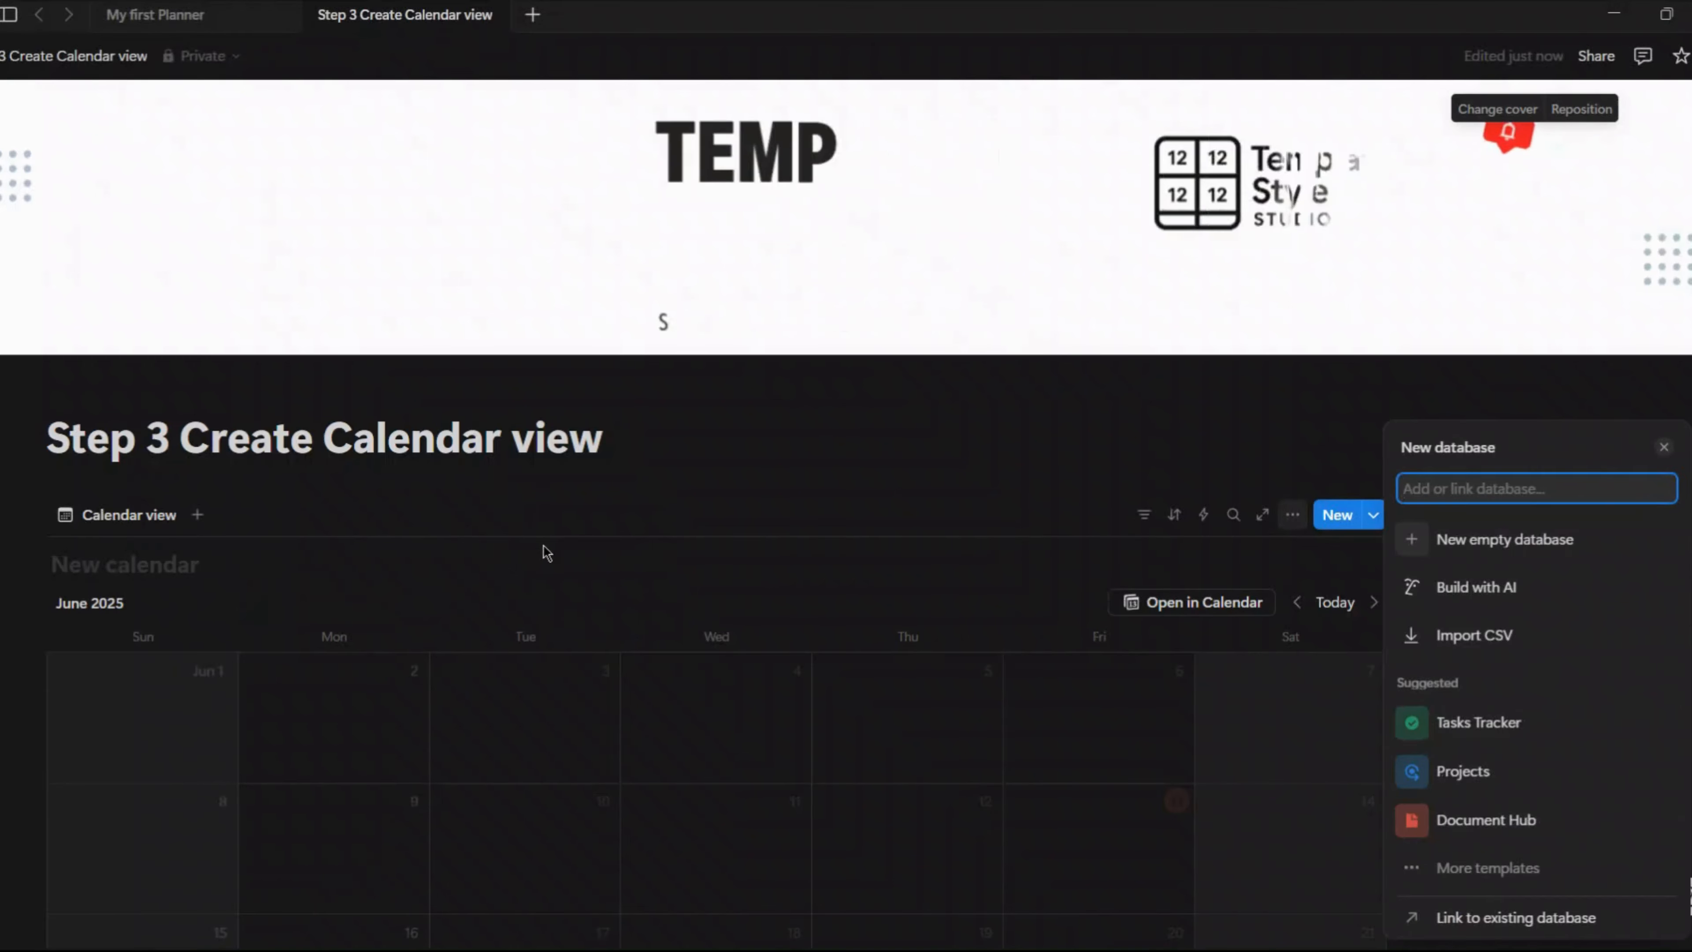
{"action": "left_click", "coordinate": [1528, 541]}
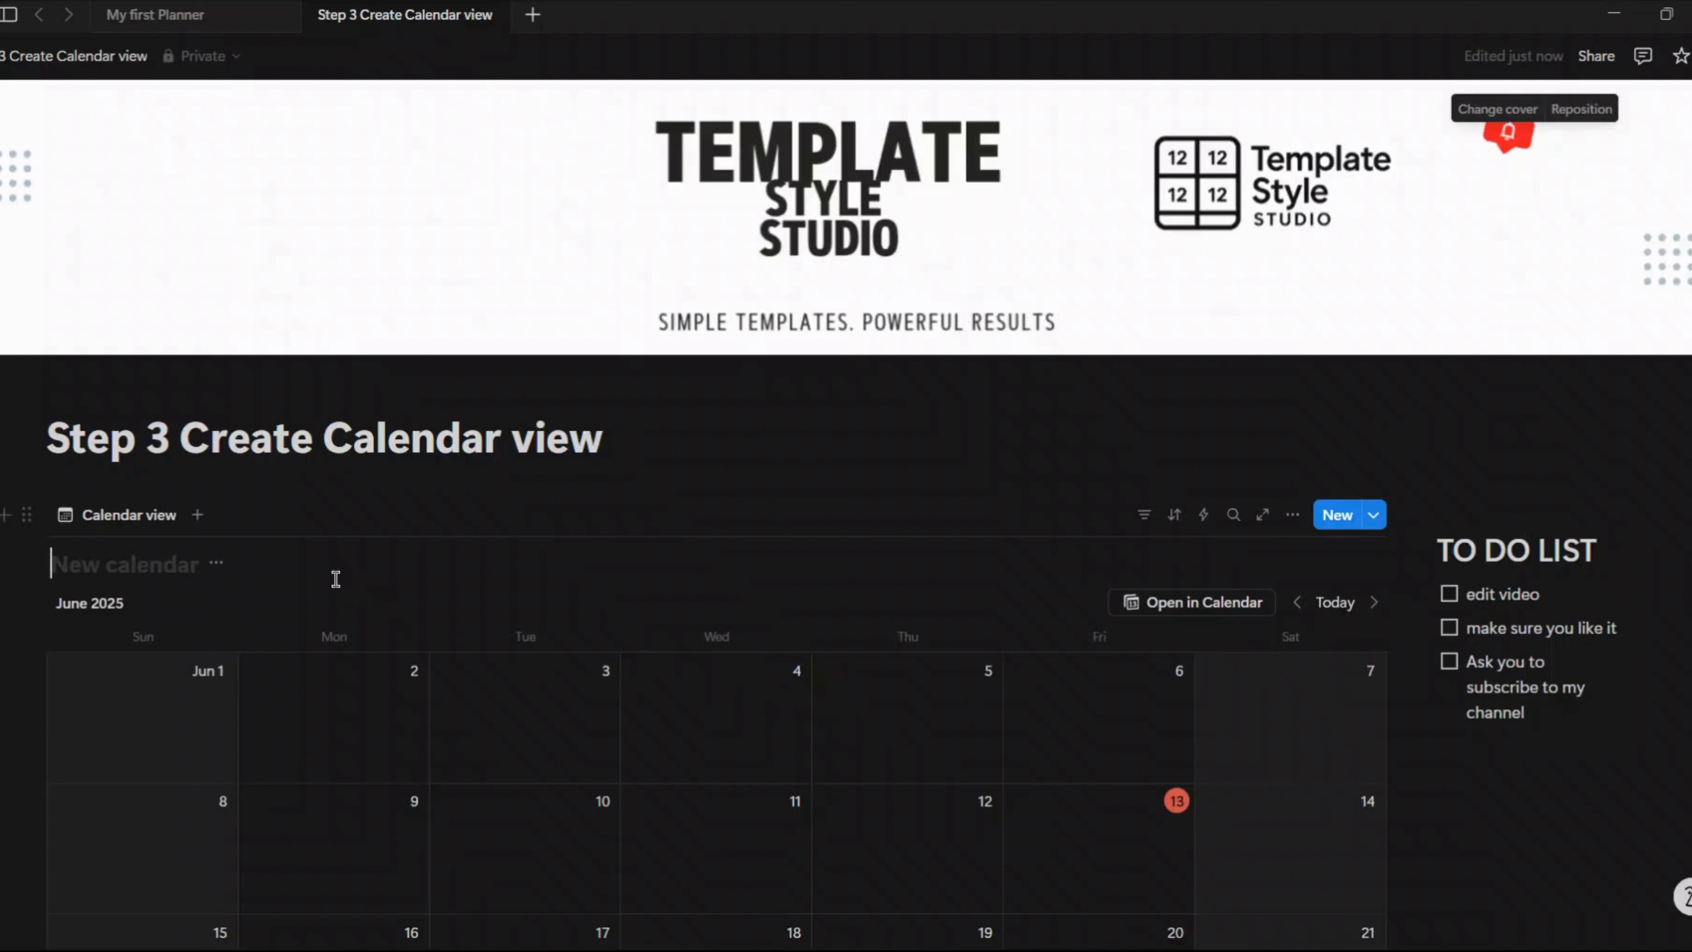
Title the new calendar database "Planner".
{"action": "key", "text": "Caps_Lock"}
{"action": "type", "text": "P"}
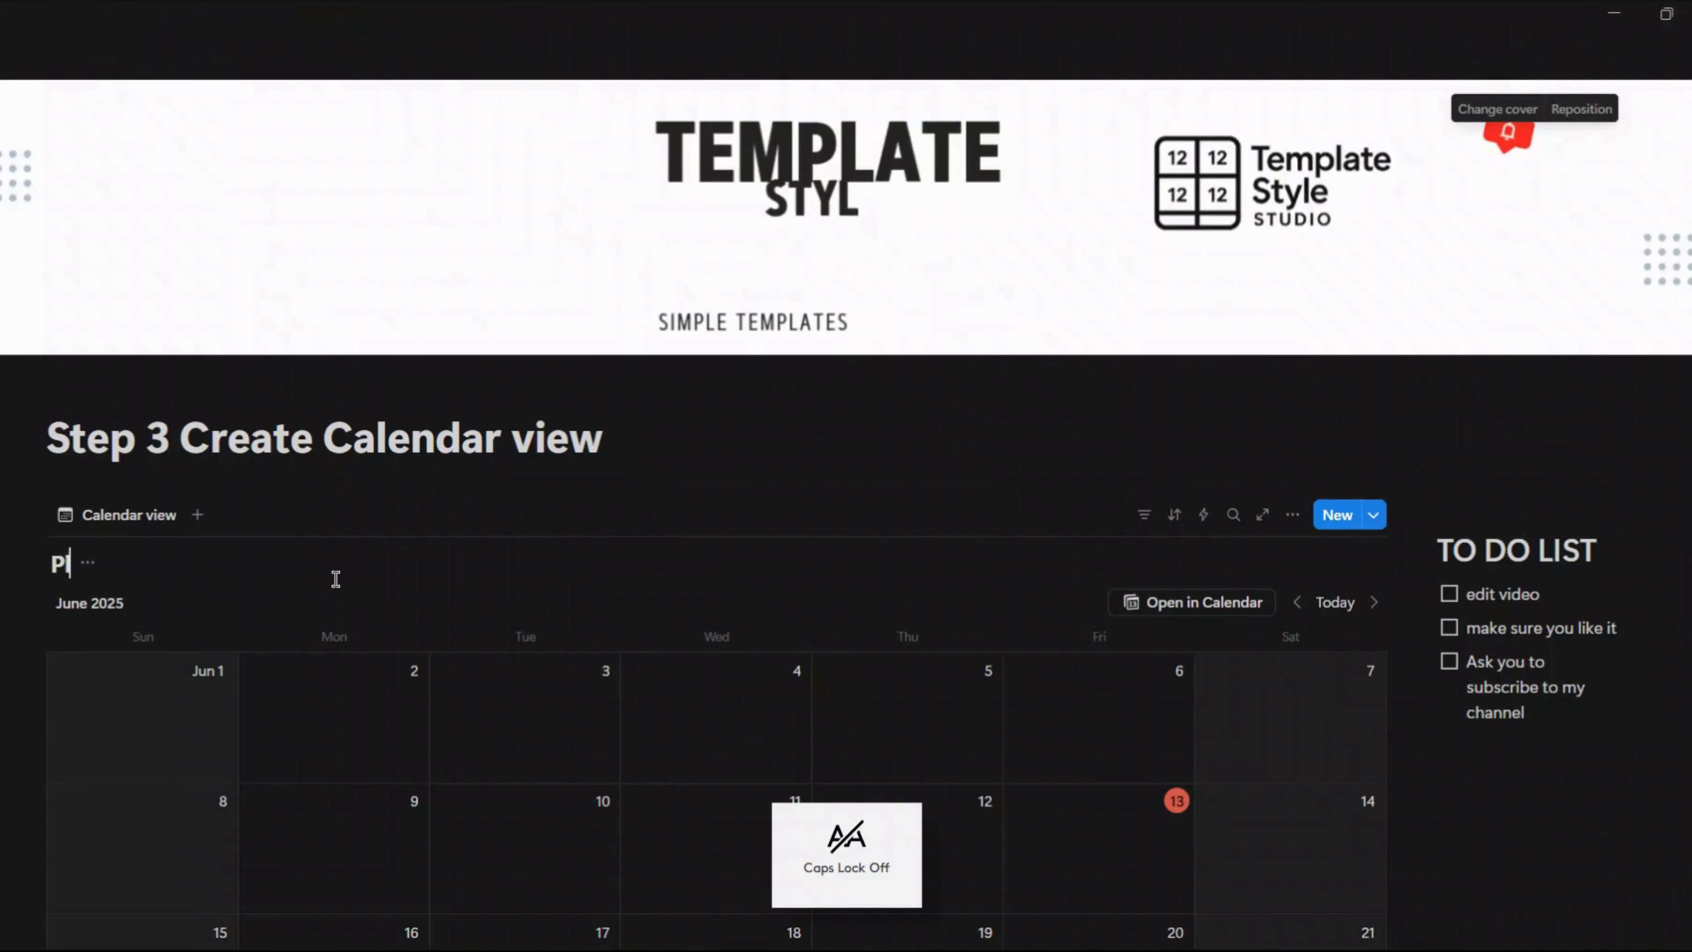
{"action": "type", "text": "lanner"}
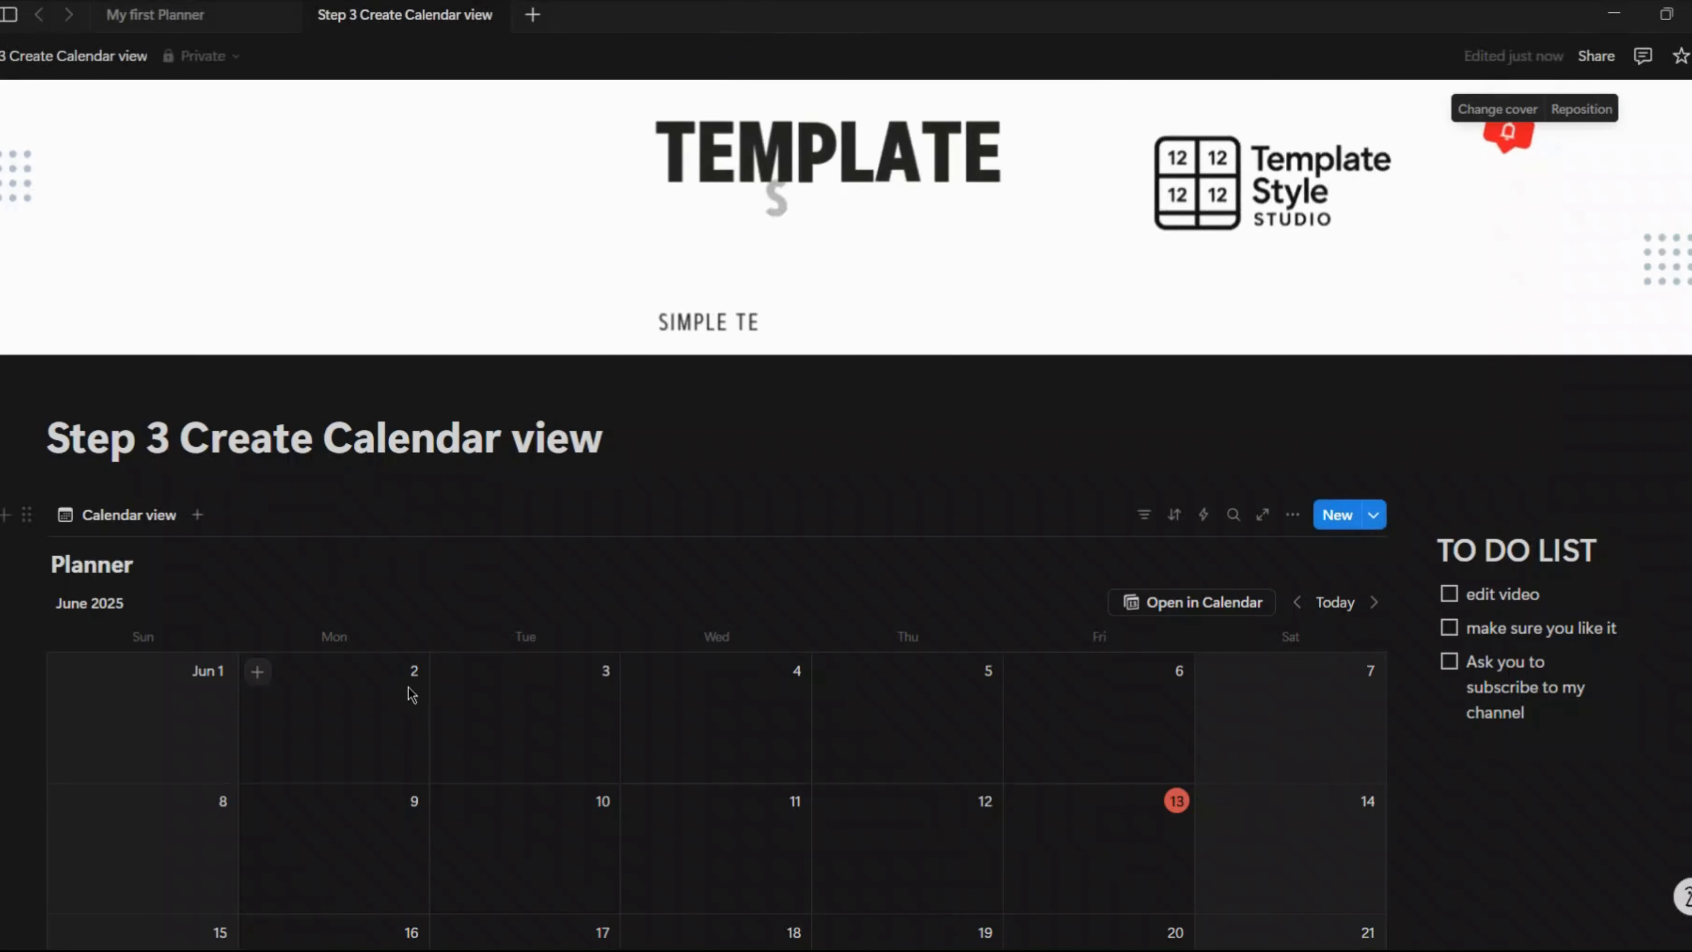
Add an entry titled "upload a video" on June 2, 2025 in the Planner calendar and return to the page.
{"action": "left_click", "coordinate": [258, 673]}
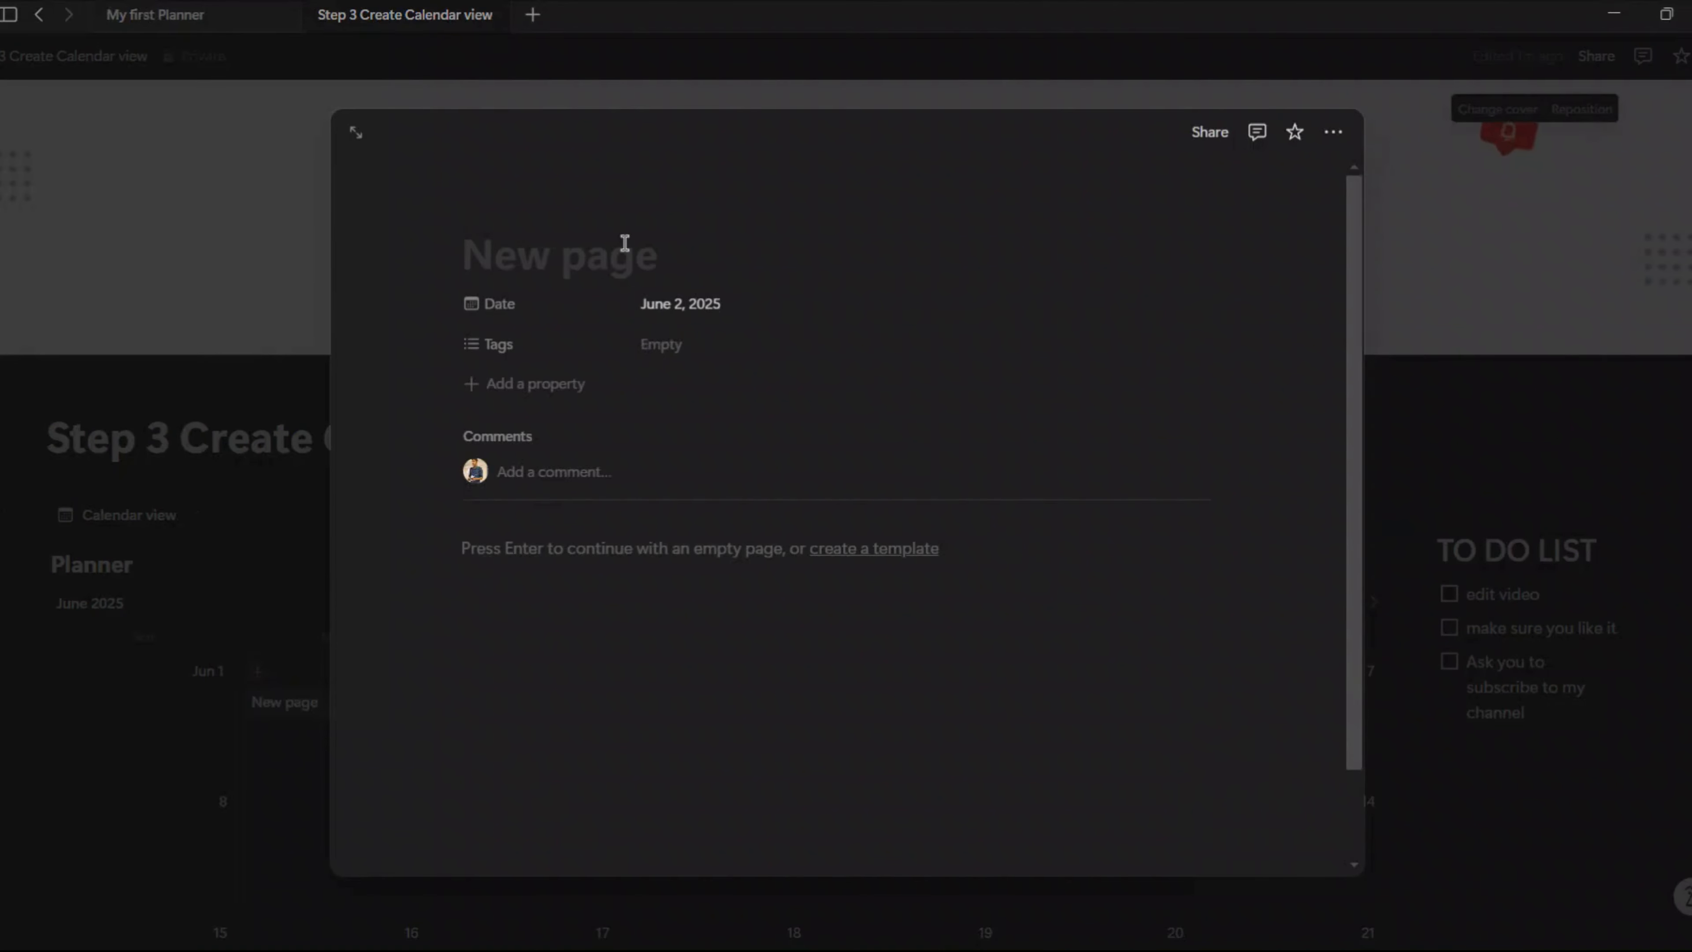
{"action": "type", "text": "u"}
{"action": "key", "text": "BackSpace"}
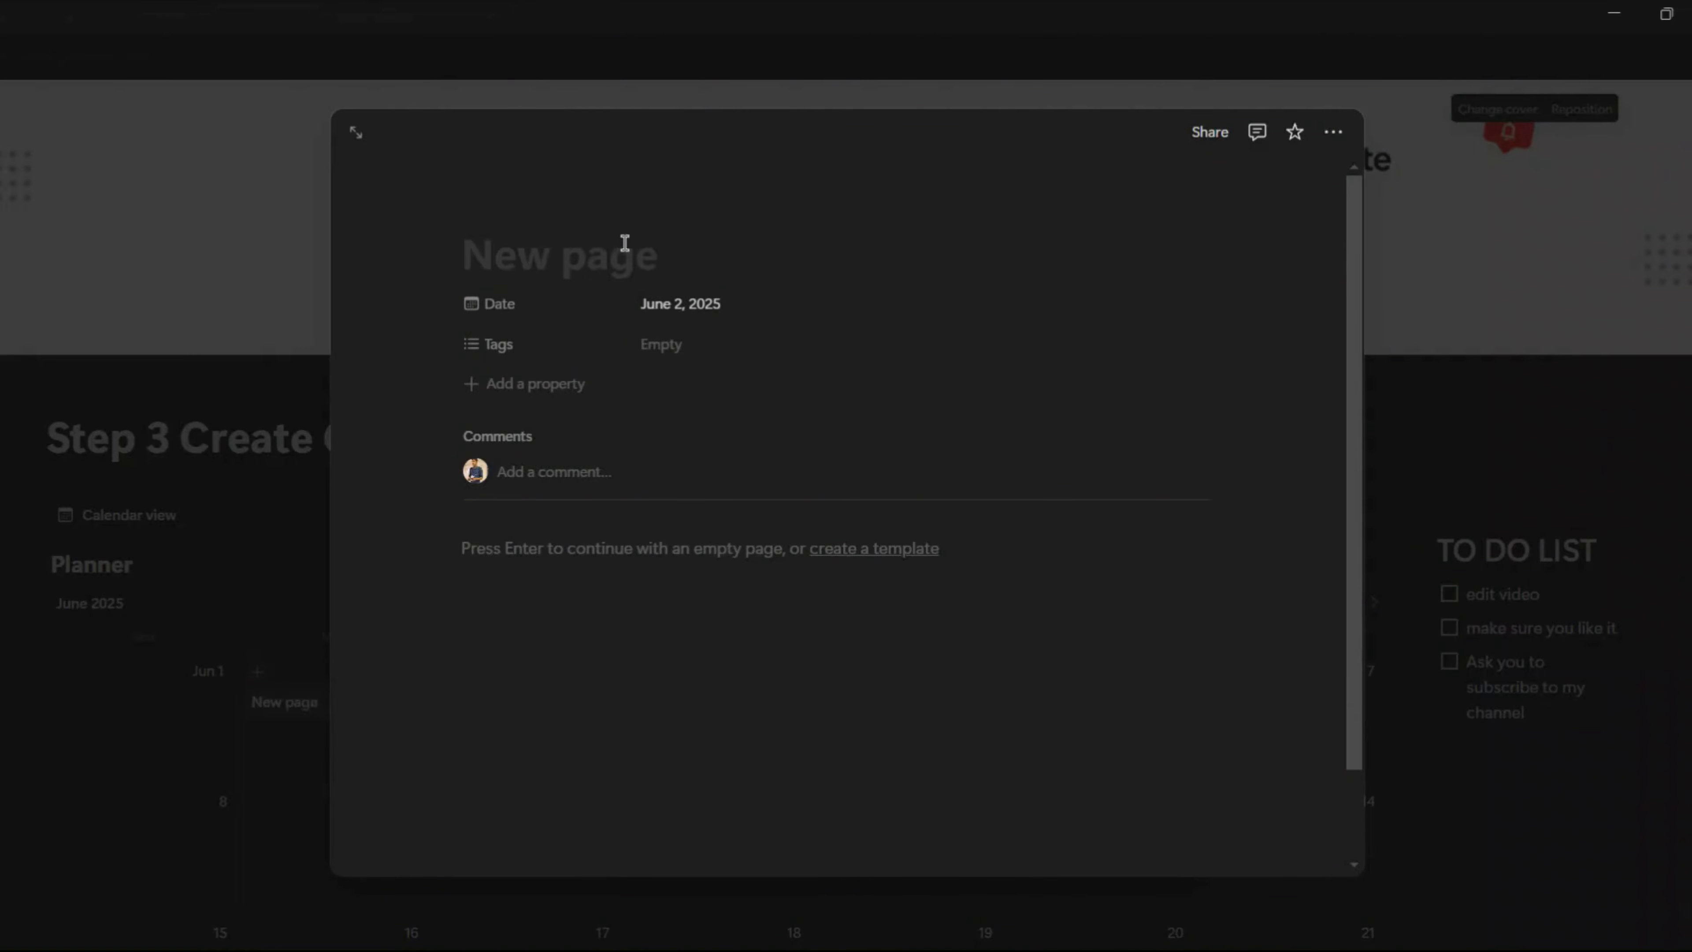
{"action": "type", "text": "upload a "}
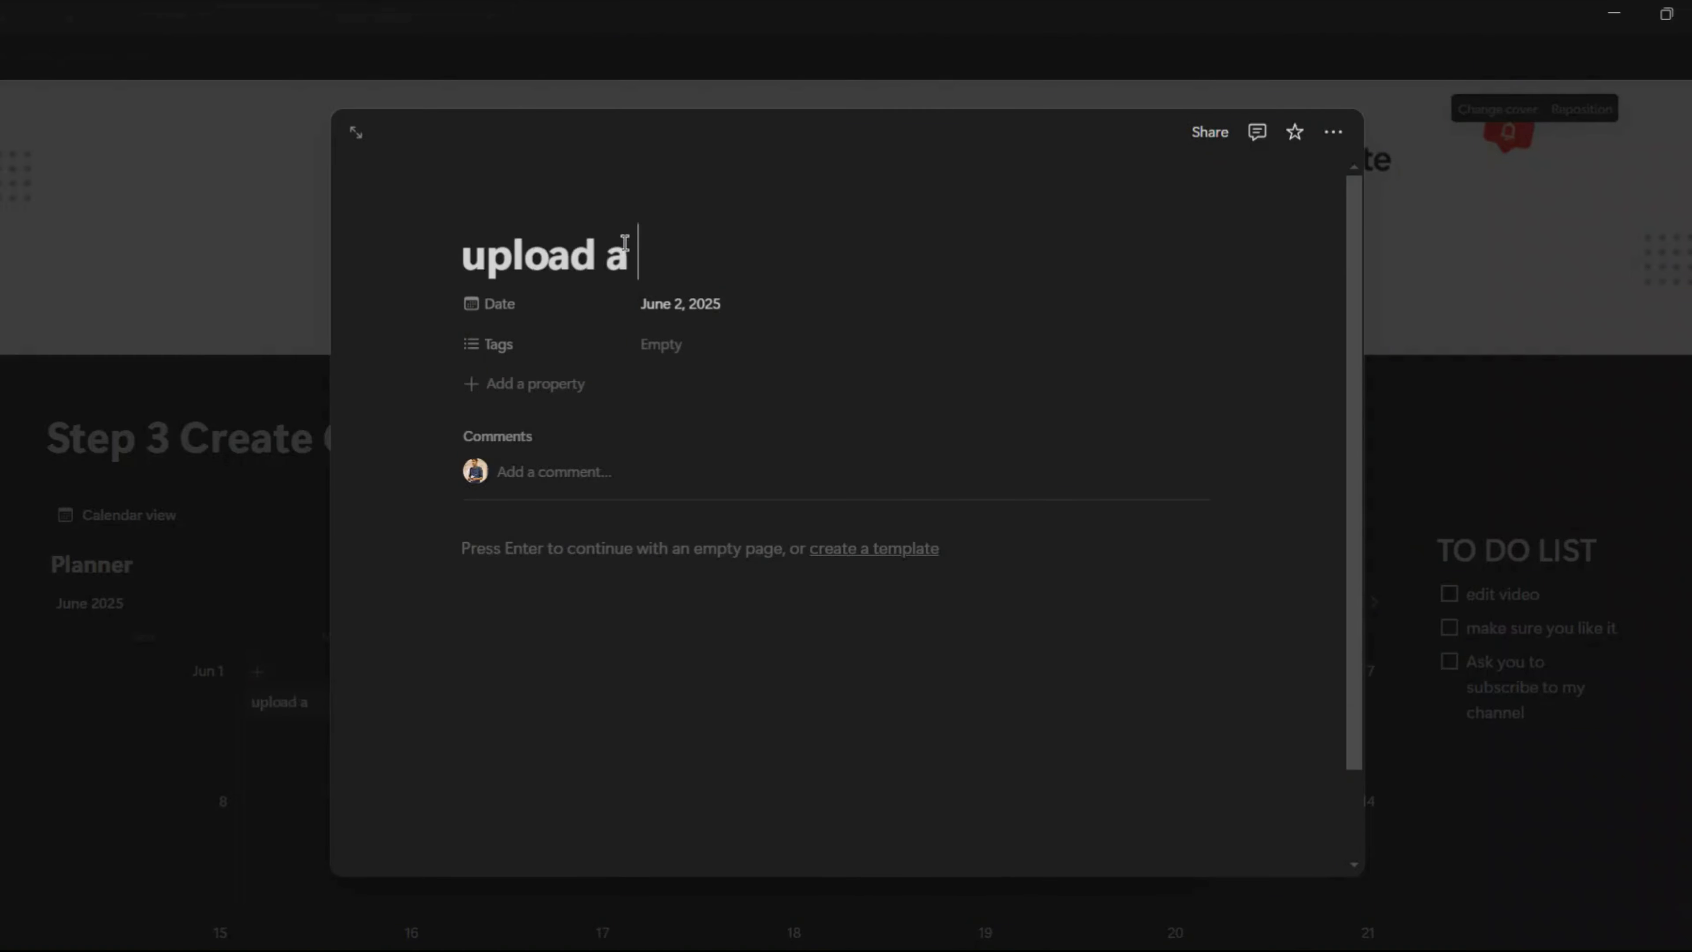
{"action": "type", "text": "video"}
{"action": "left_click", "coordinate": [238, 372]}
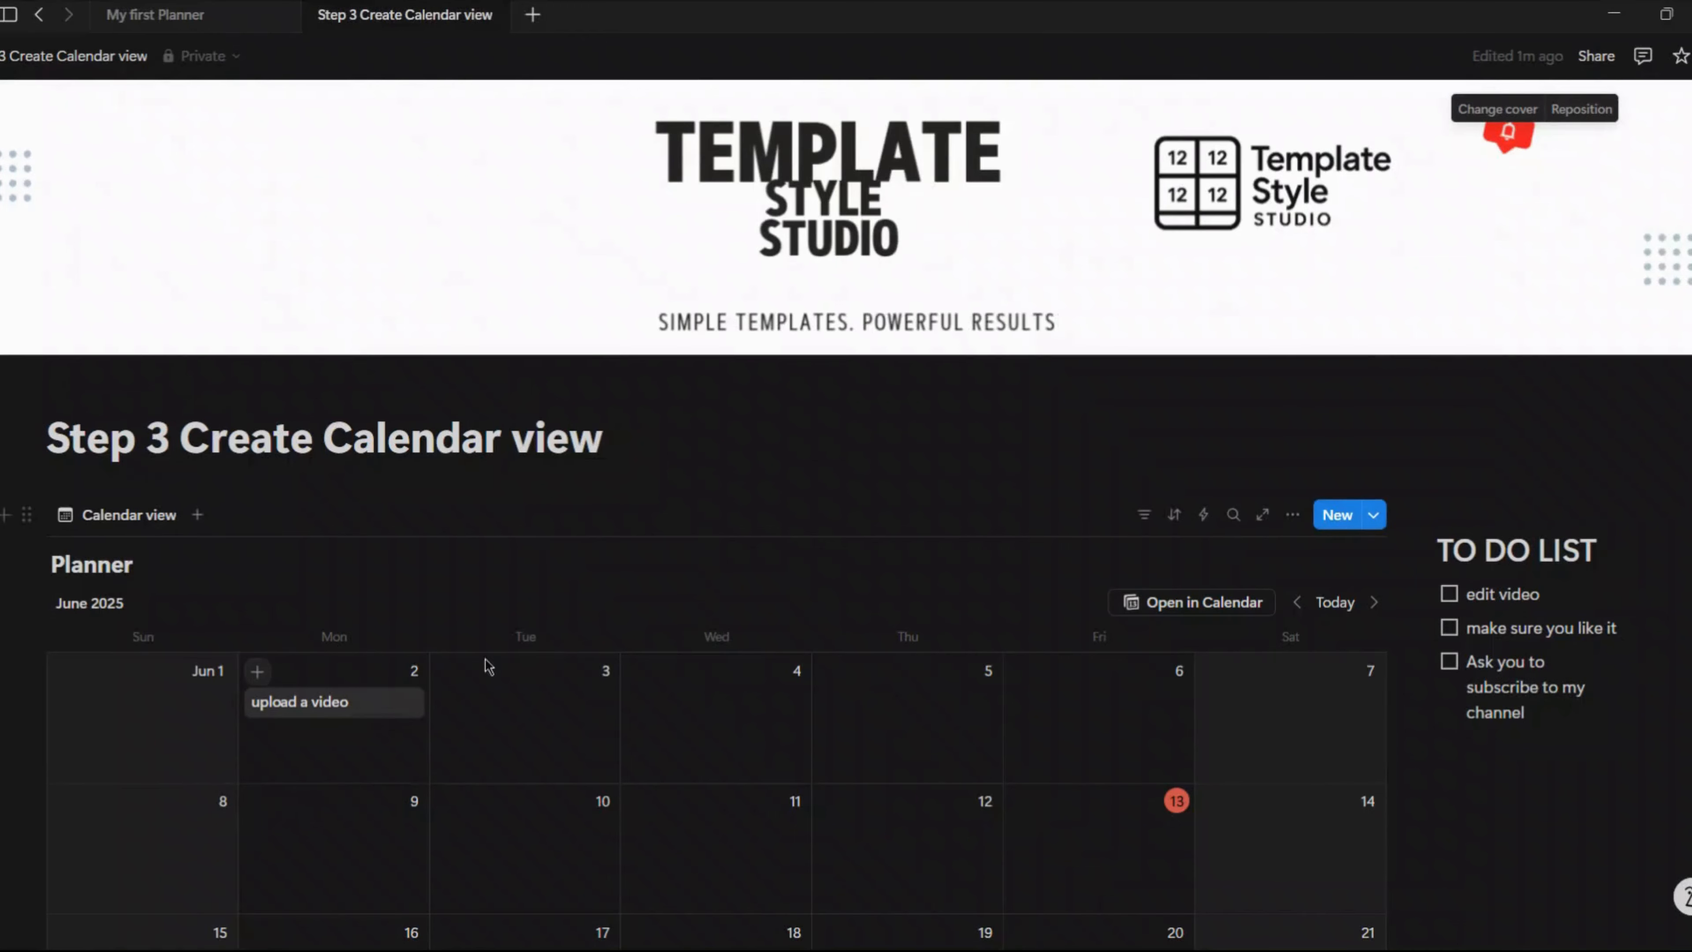
{"action": "left_click", "coordinate": [745, 28]}
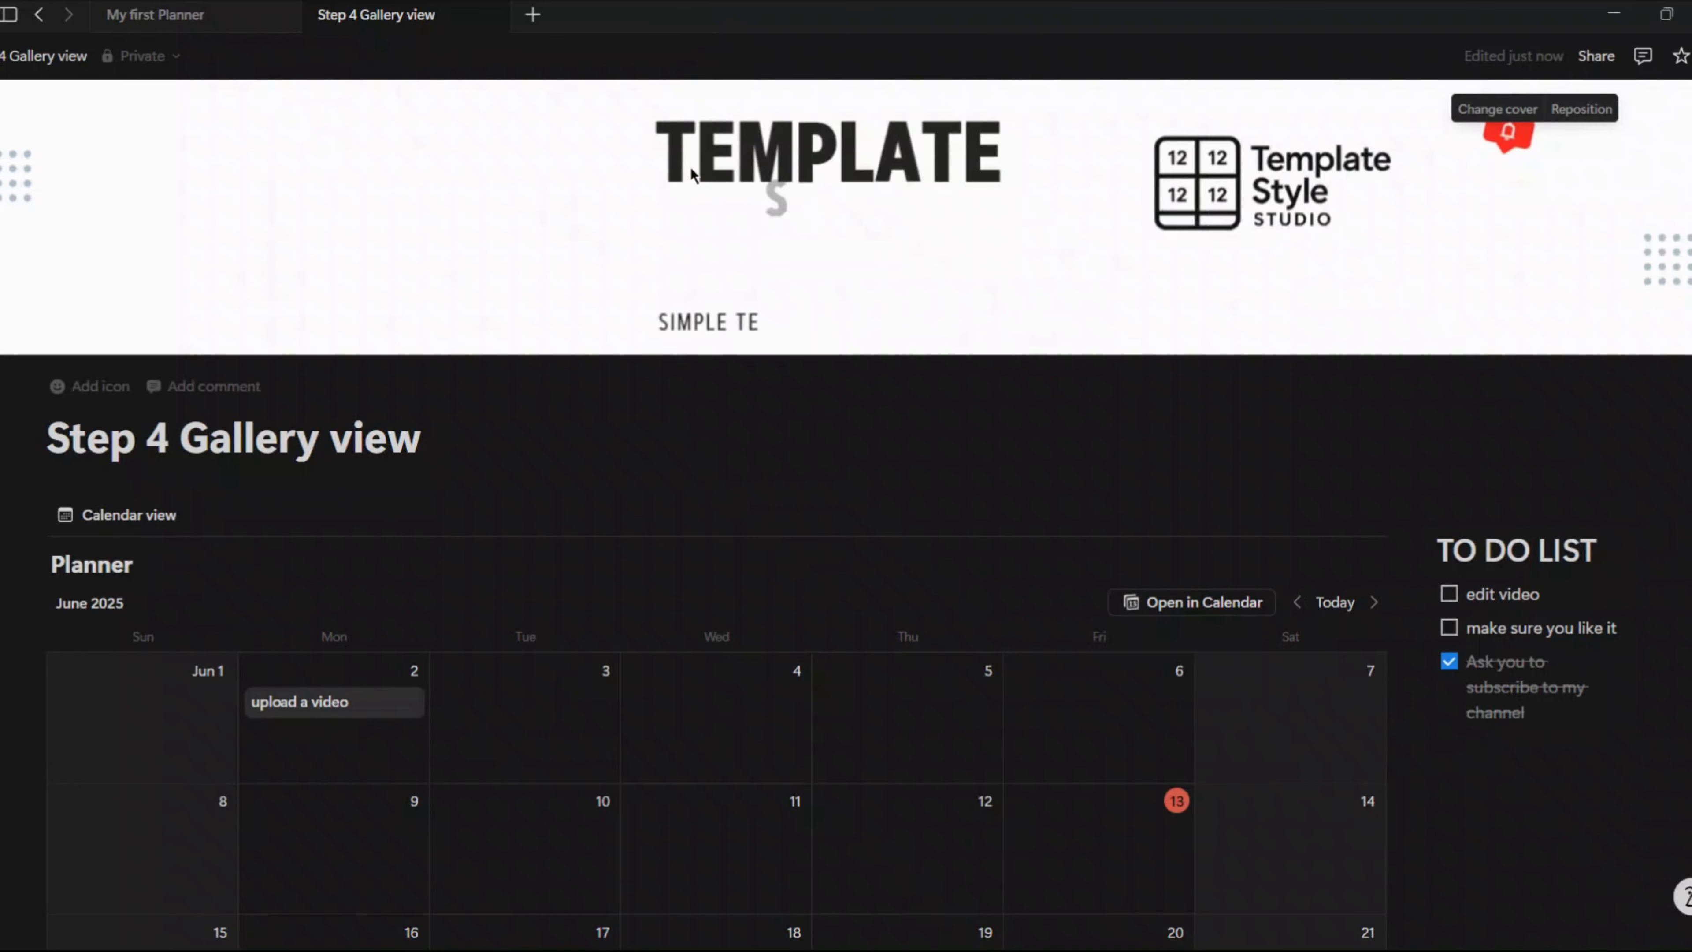
Insert a gallery view database below the Planner calendar and dismiss the data source options.
{"action": "scroll", "coordinate": [690, 167], "scroll_direction": "down", "scroll_amount": 10}
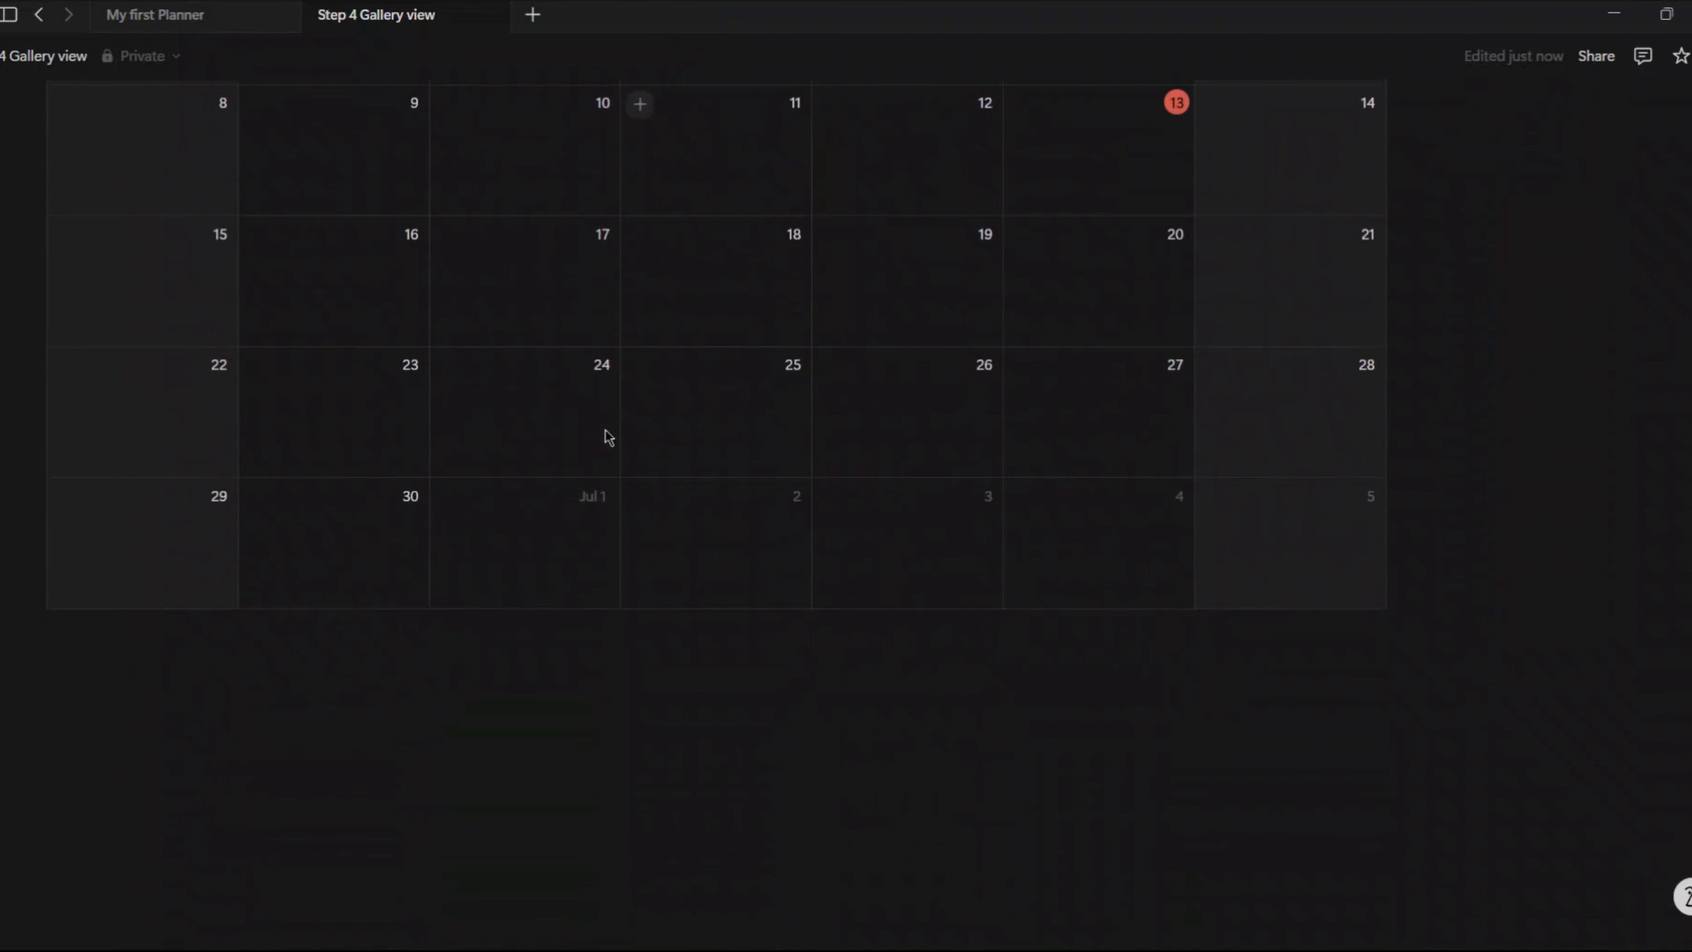
{"action": "left_click", "coordinate": [111, 677]}
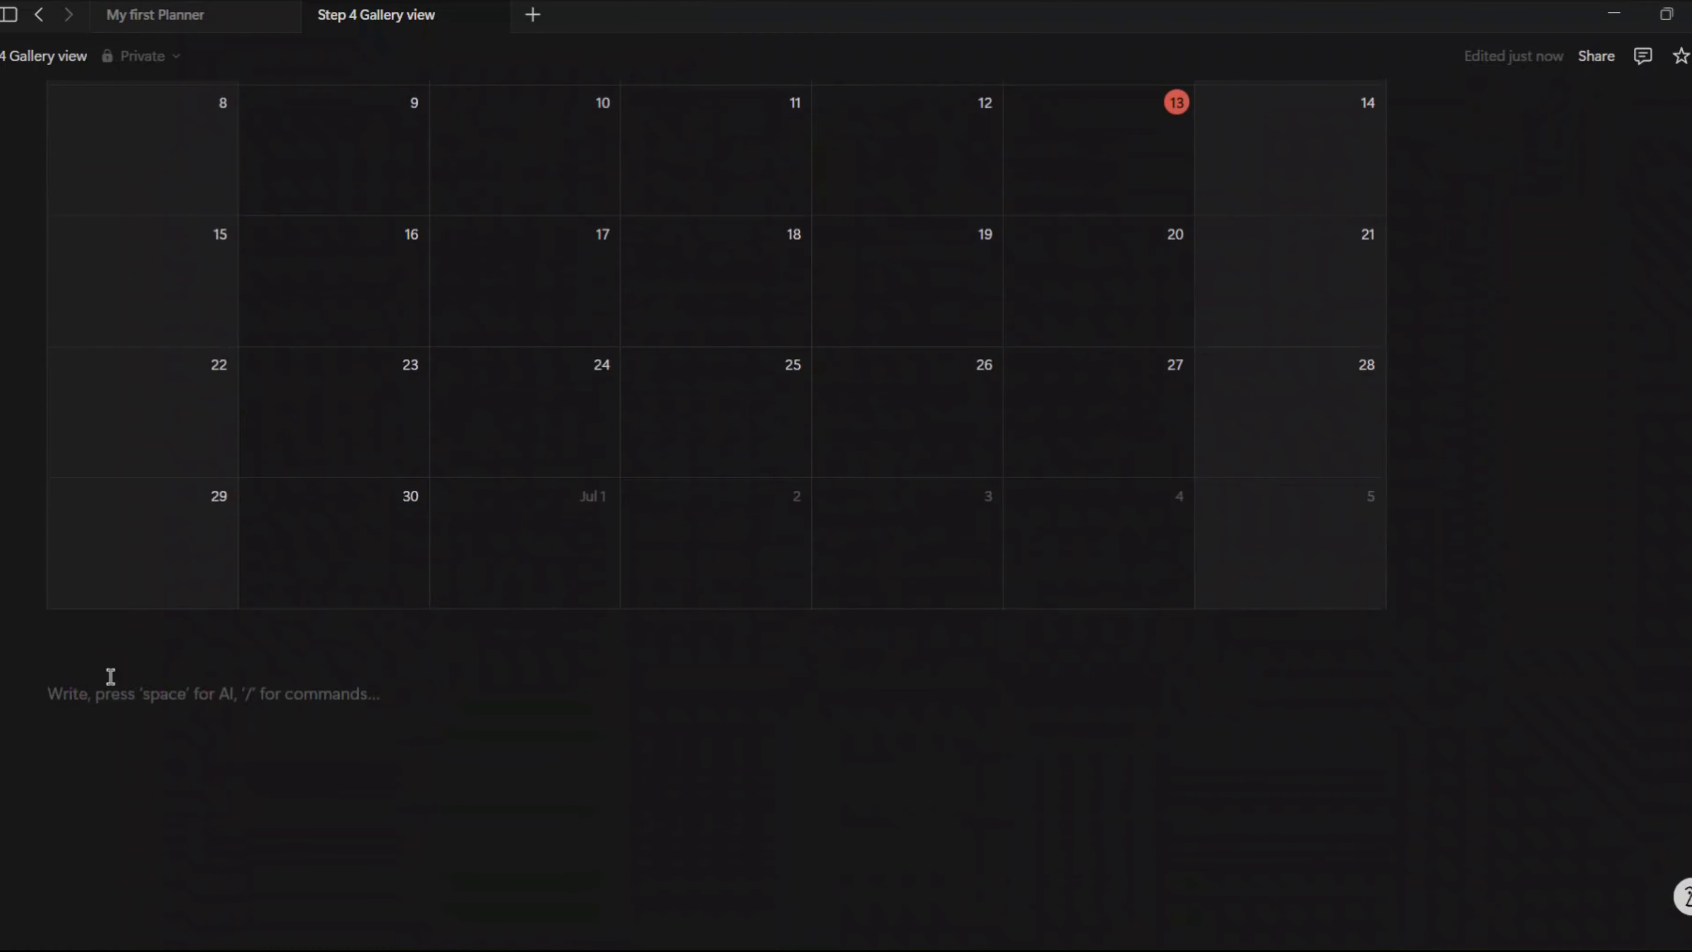
{"action": "type", "text": "/gall"}
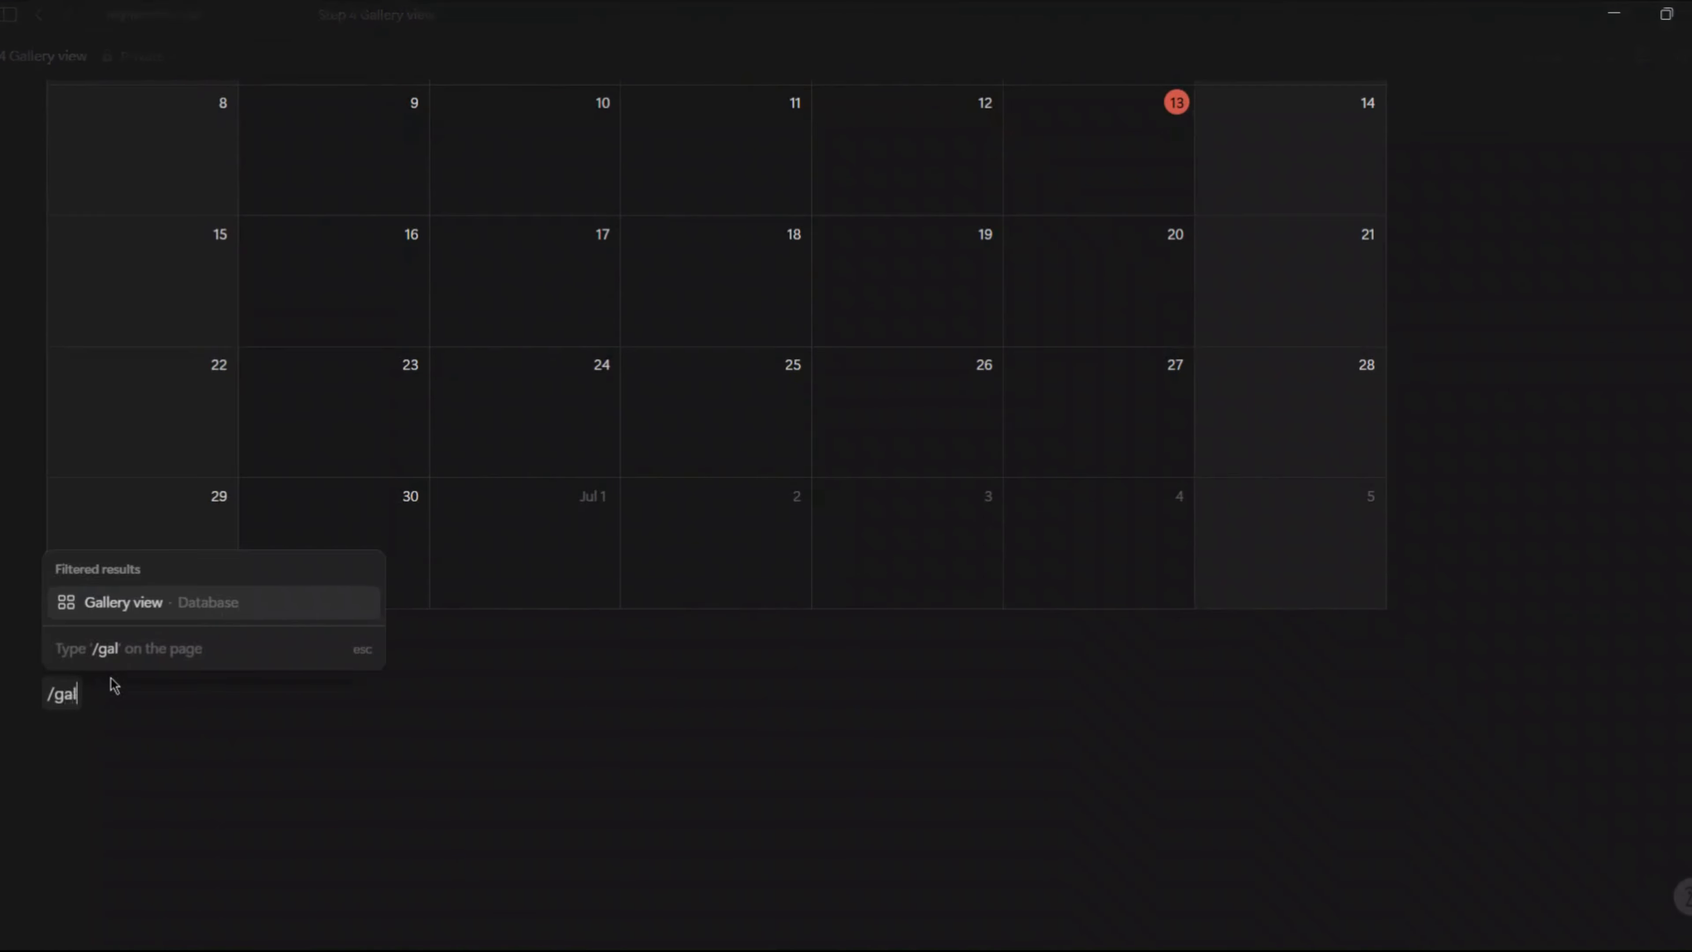
{"action": "left_click", "coordinate": [144, 603]}
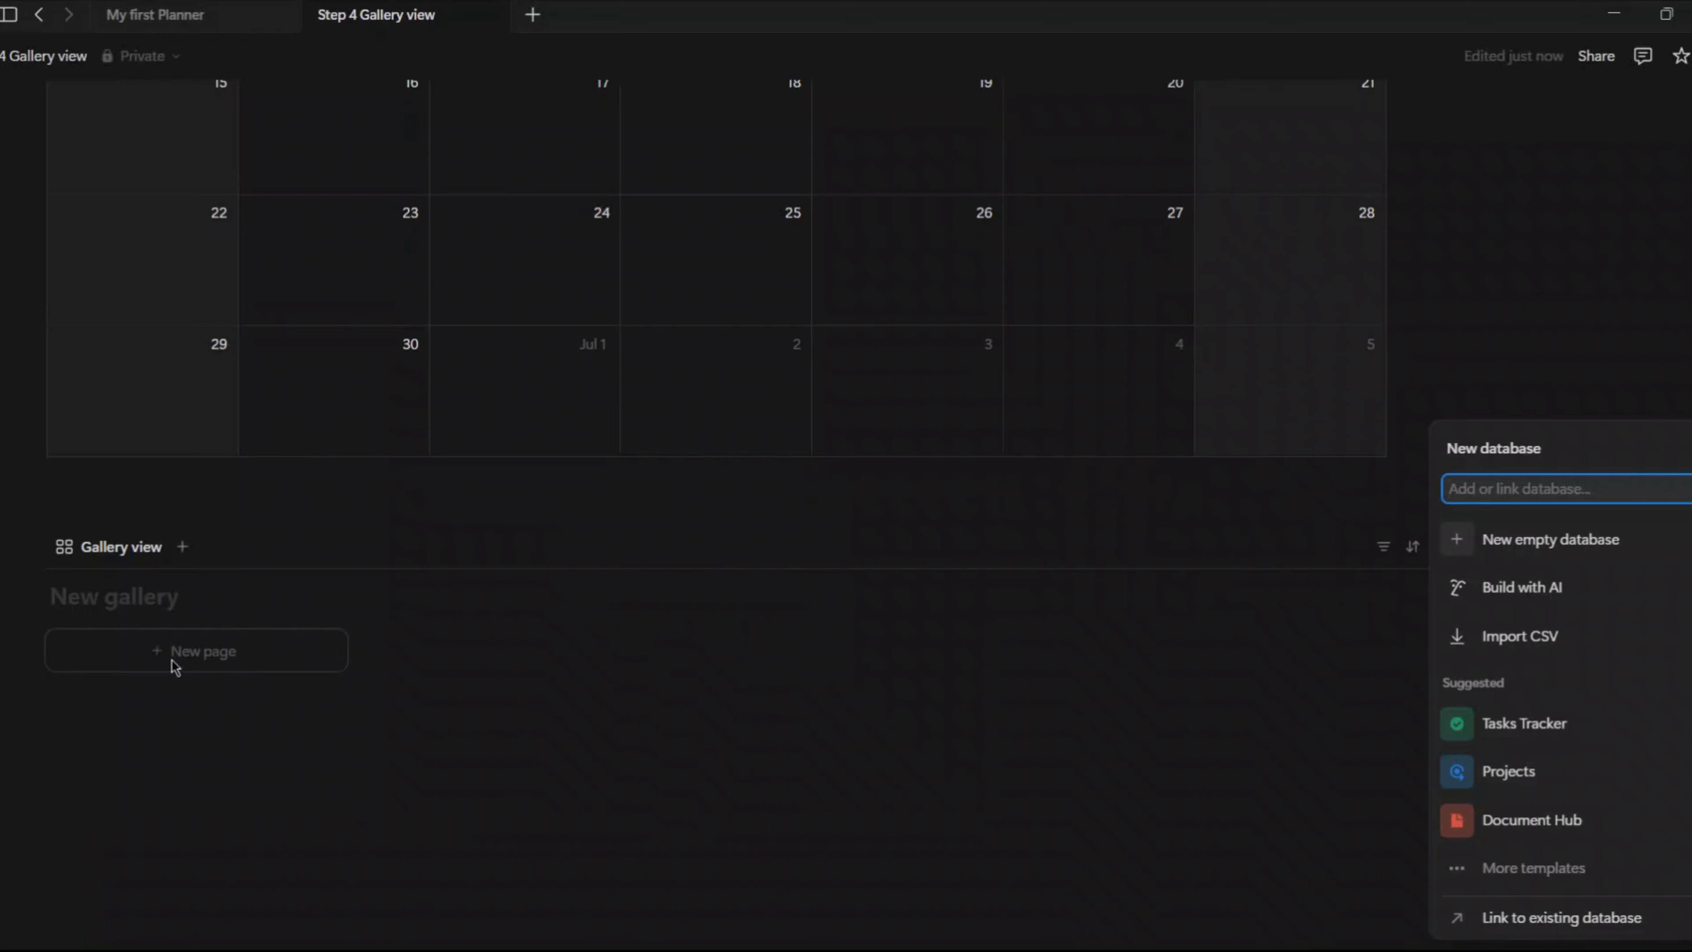
{"action": "left_click", "coordinate": [171, 658]}
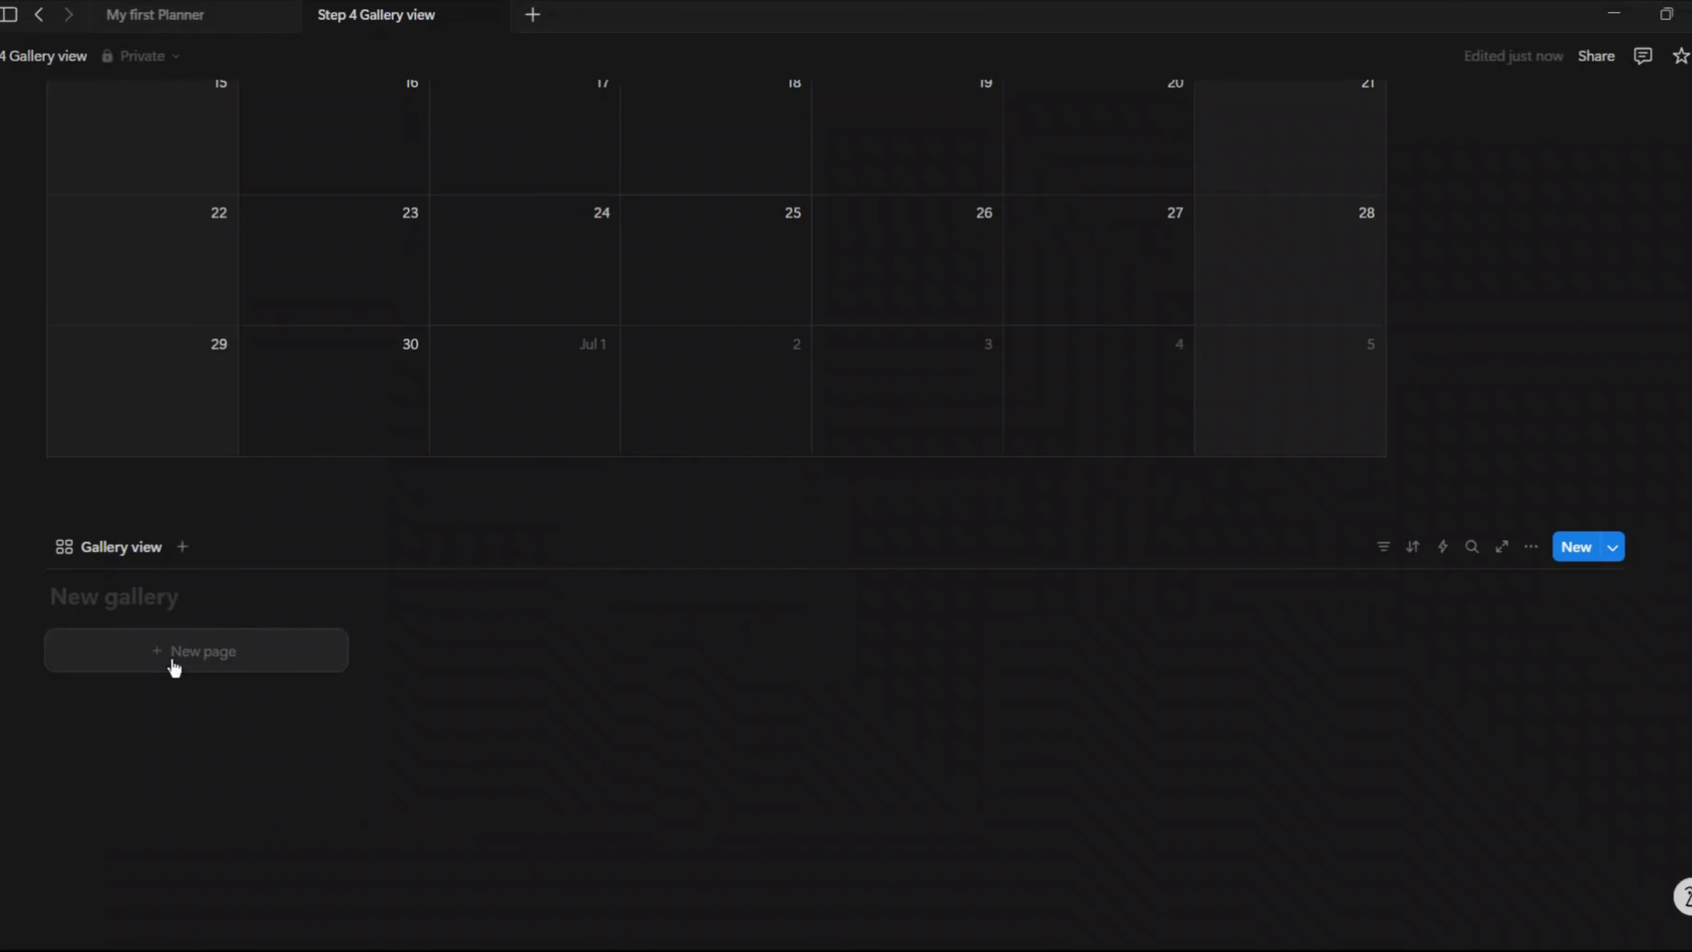
Create a new page in the gallery and title it "Work".
{"action": "left_click", "coordinate": [208, 659]}
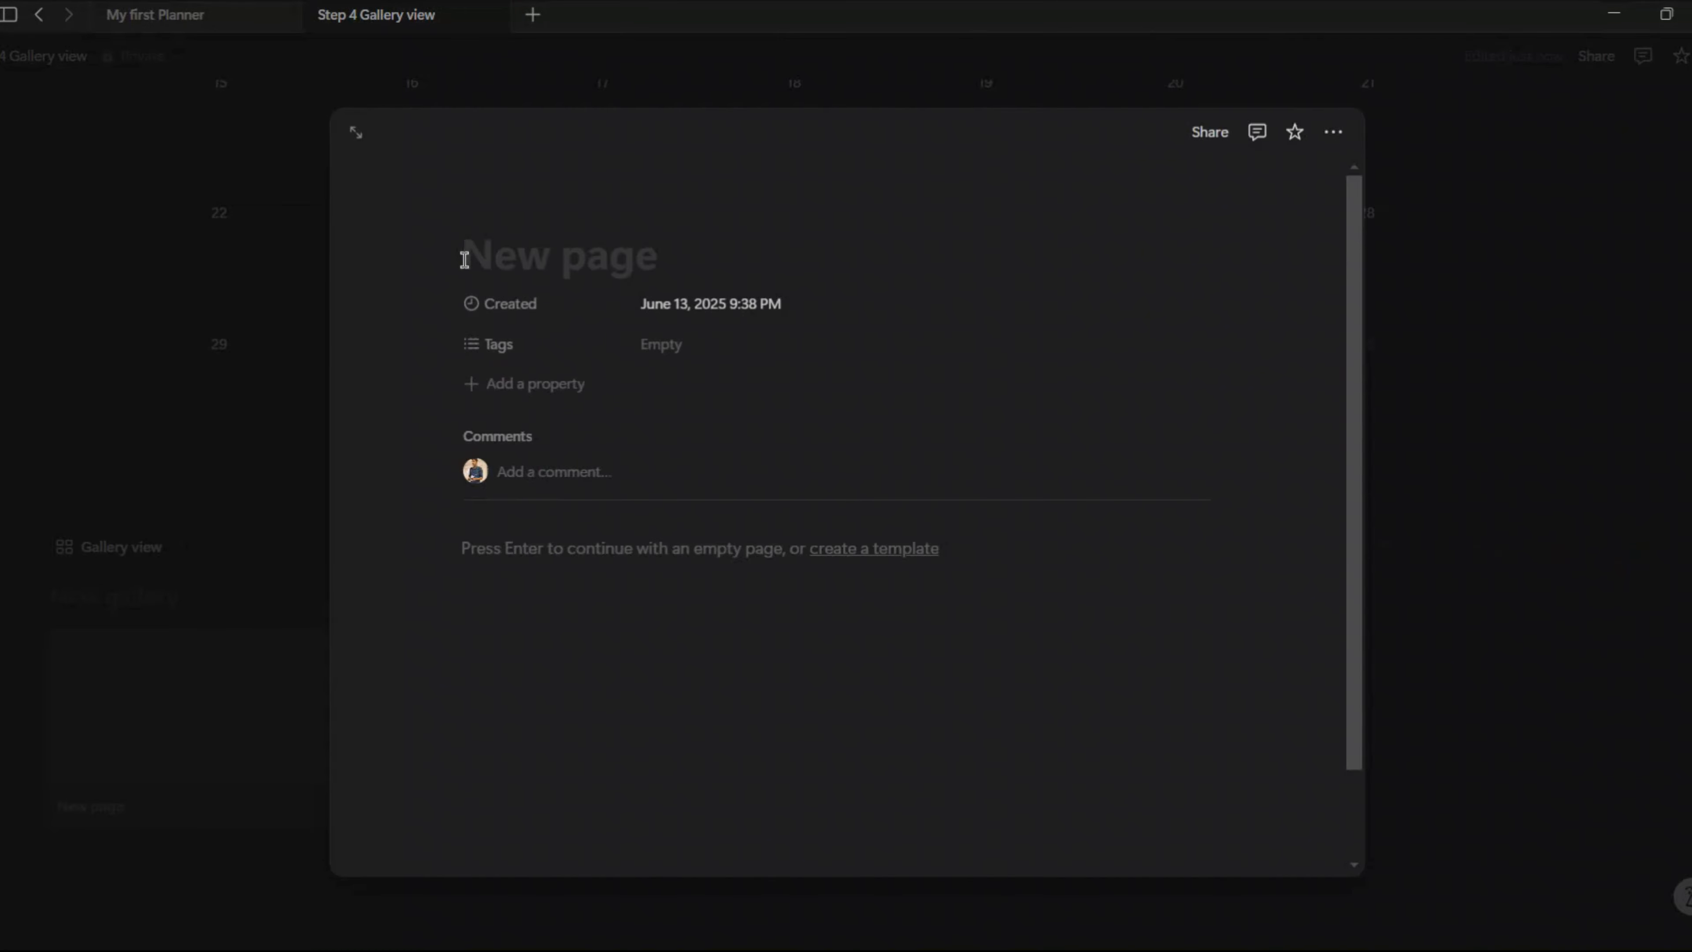
{"action": "key", "text": "Caps_Lock"}
{"action": "type", "text": "W"}
{"action": "key", "text": "Caps_Lock"}
{"action": "type", "text": "ork"}
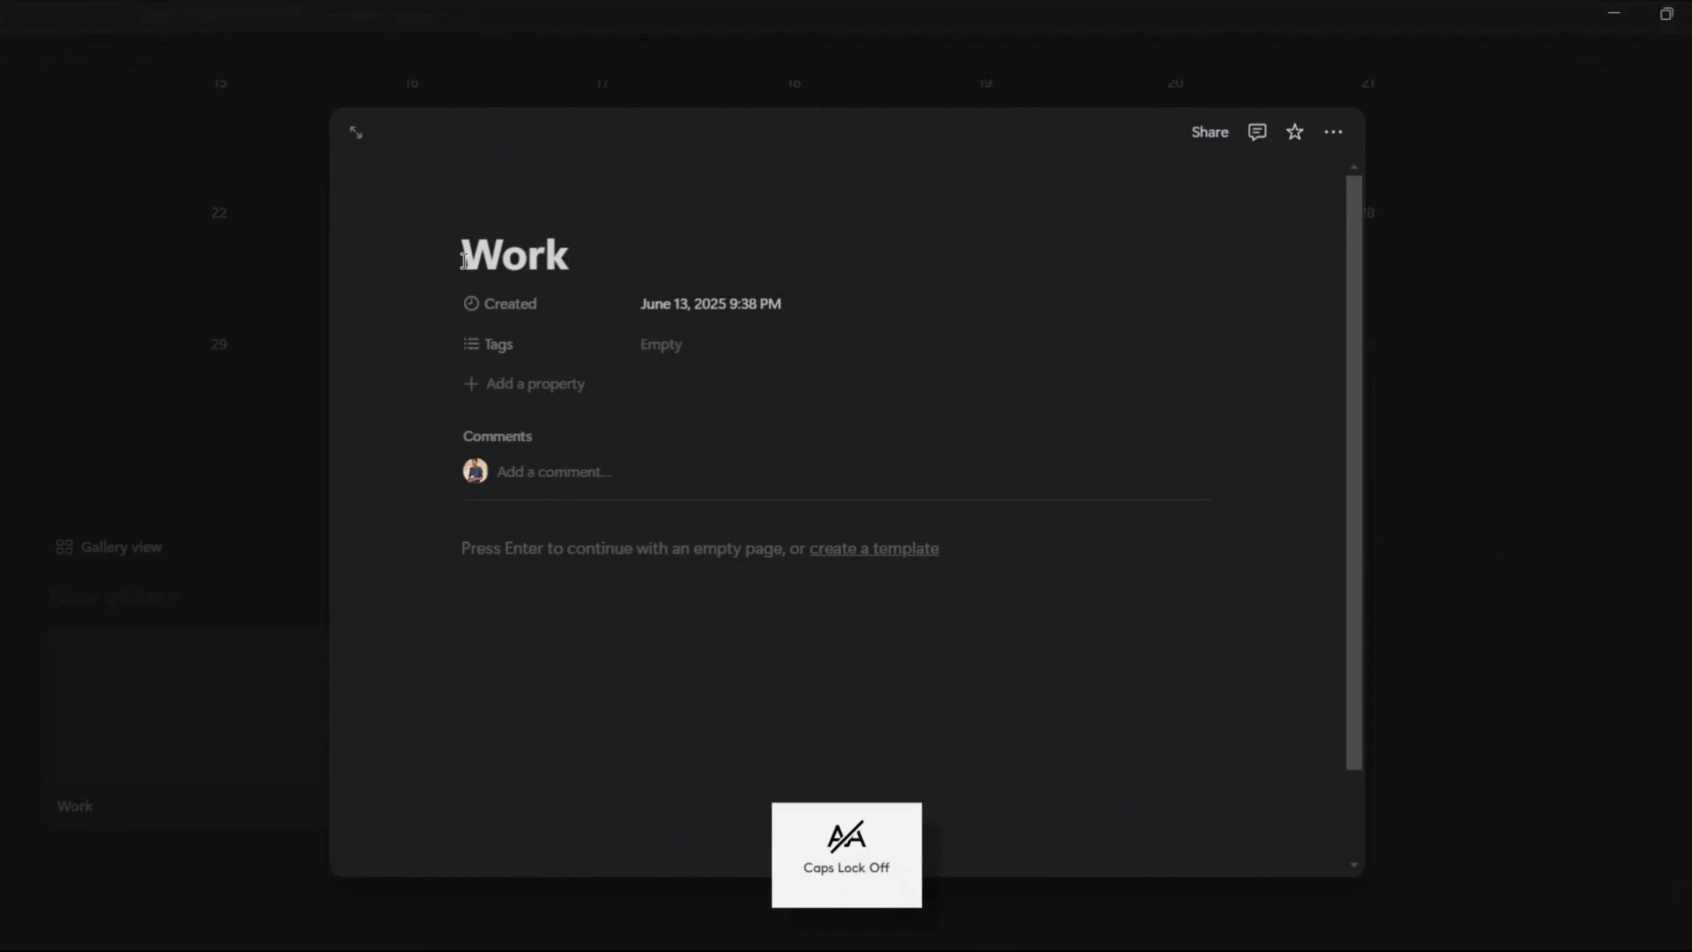
Insert an Unsplash image of a shared desk with laptops, searched with "work", into the Work page and return to the planner.
{"action": "left_click", "coordinate": [525, 566]}
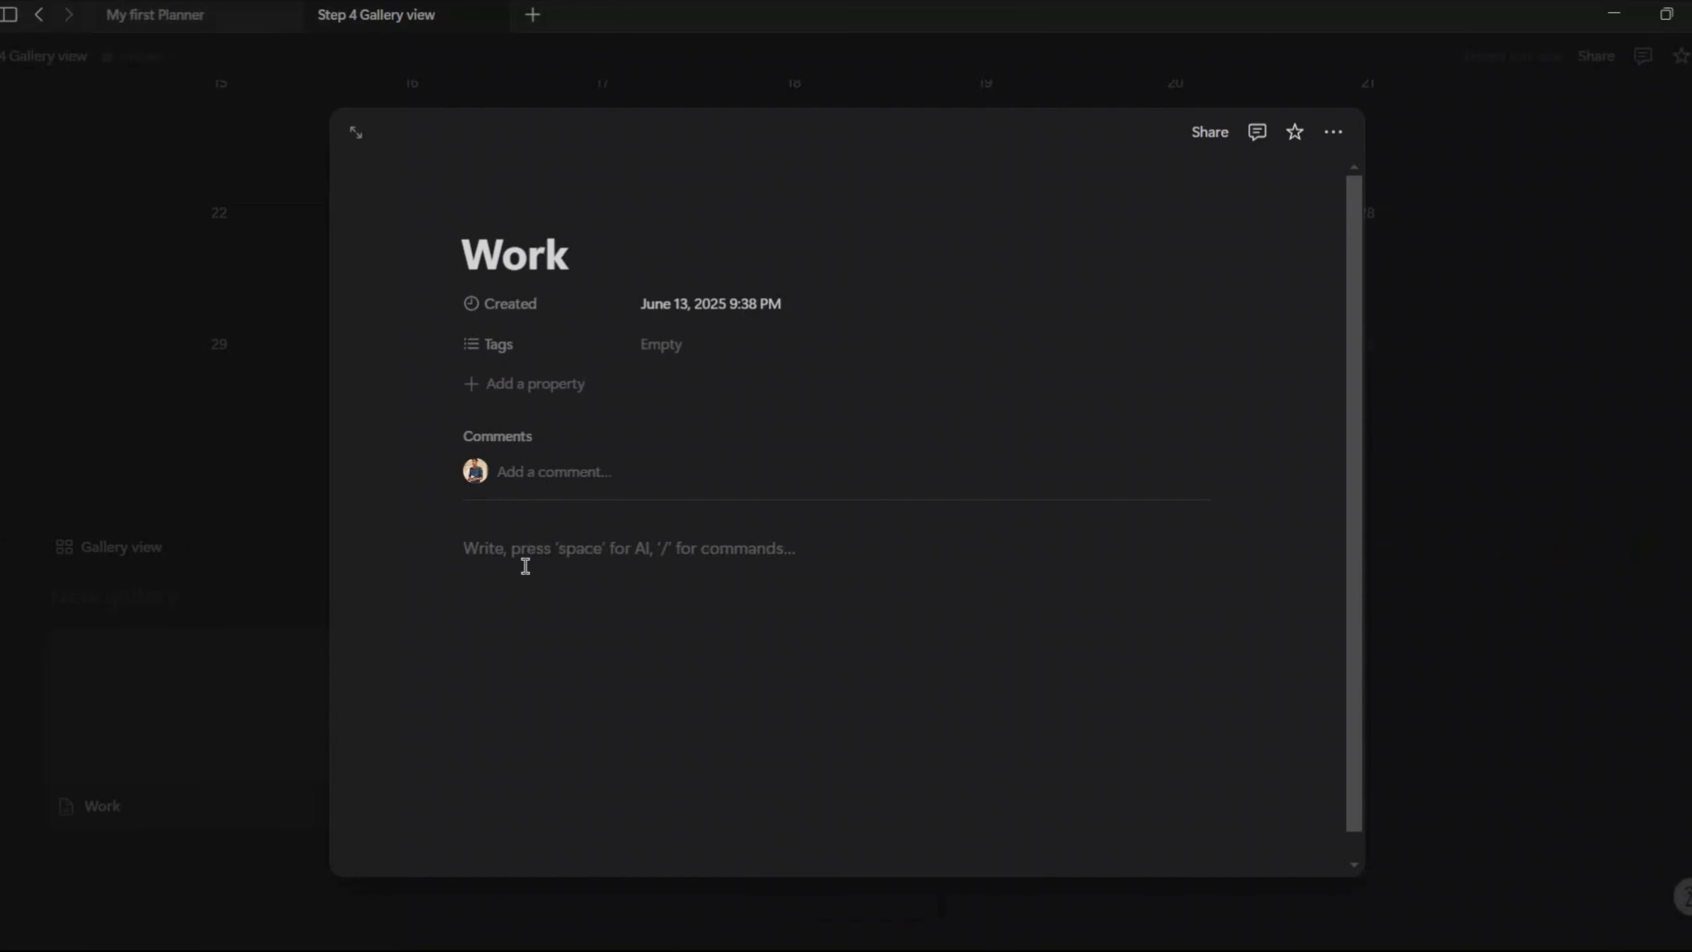
{"action": "type", "text": "/"}
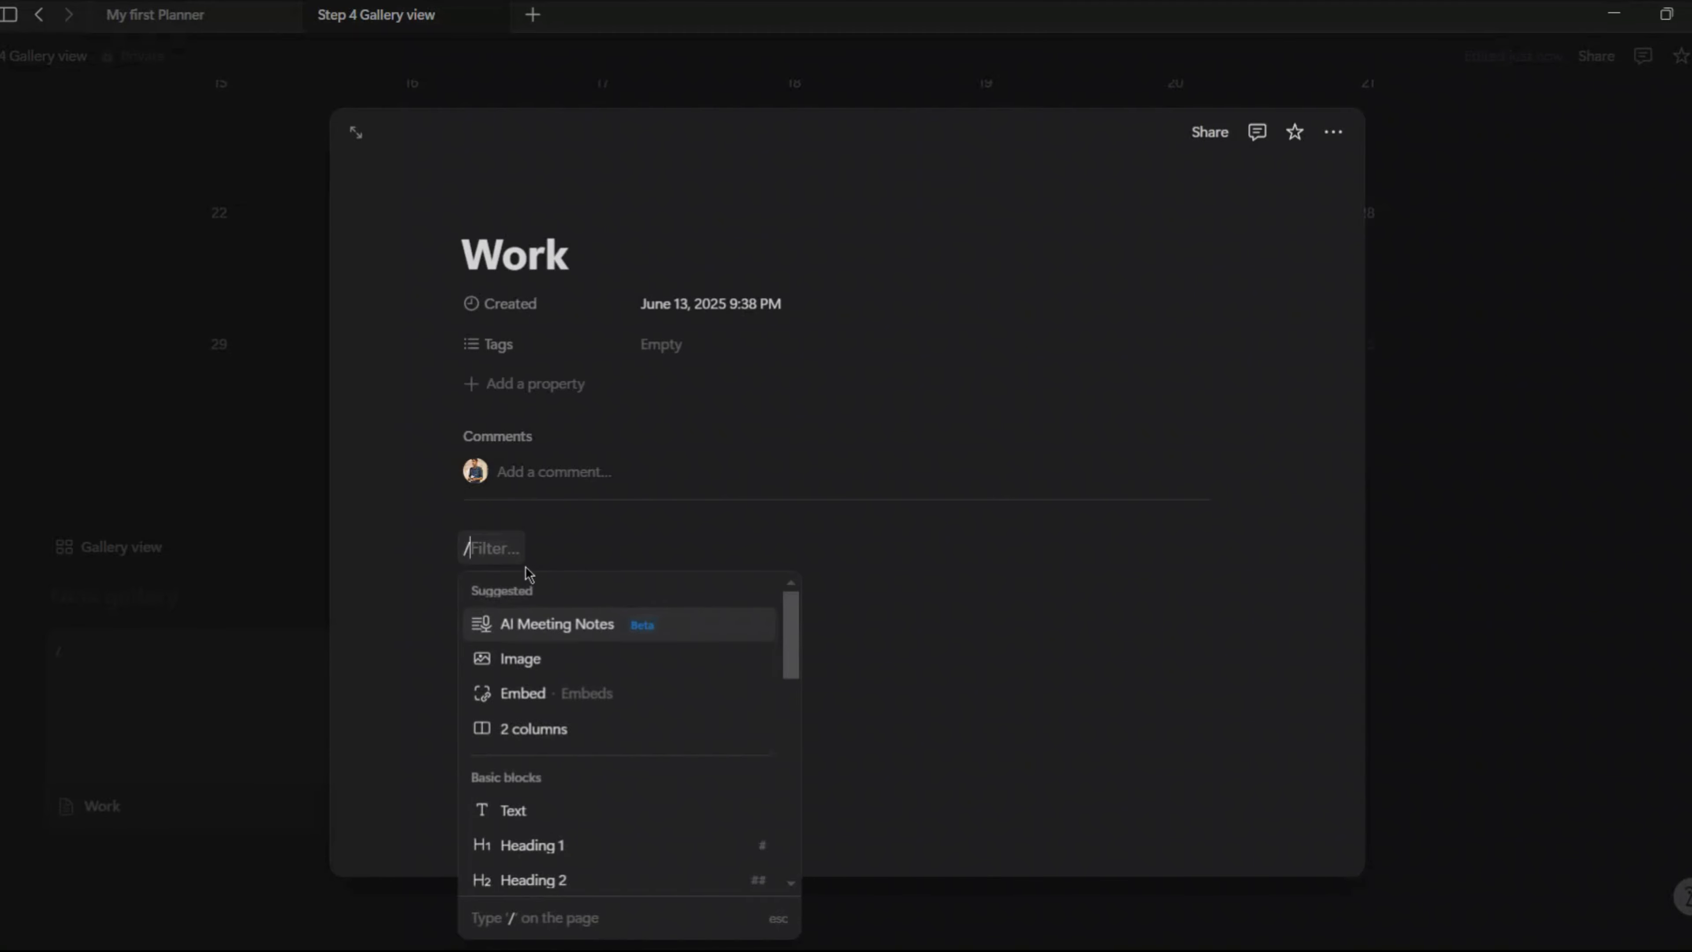
{"action": "left_click", "coordinate": [554, 669]}
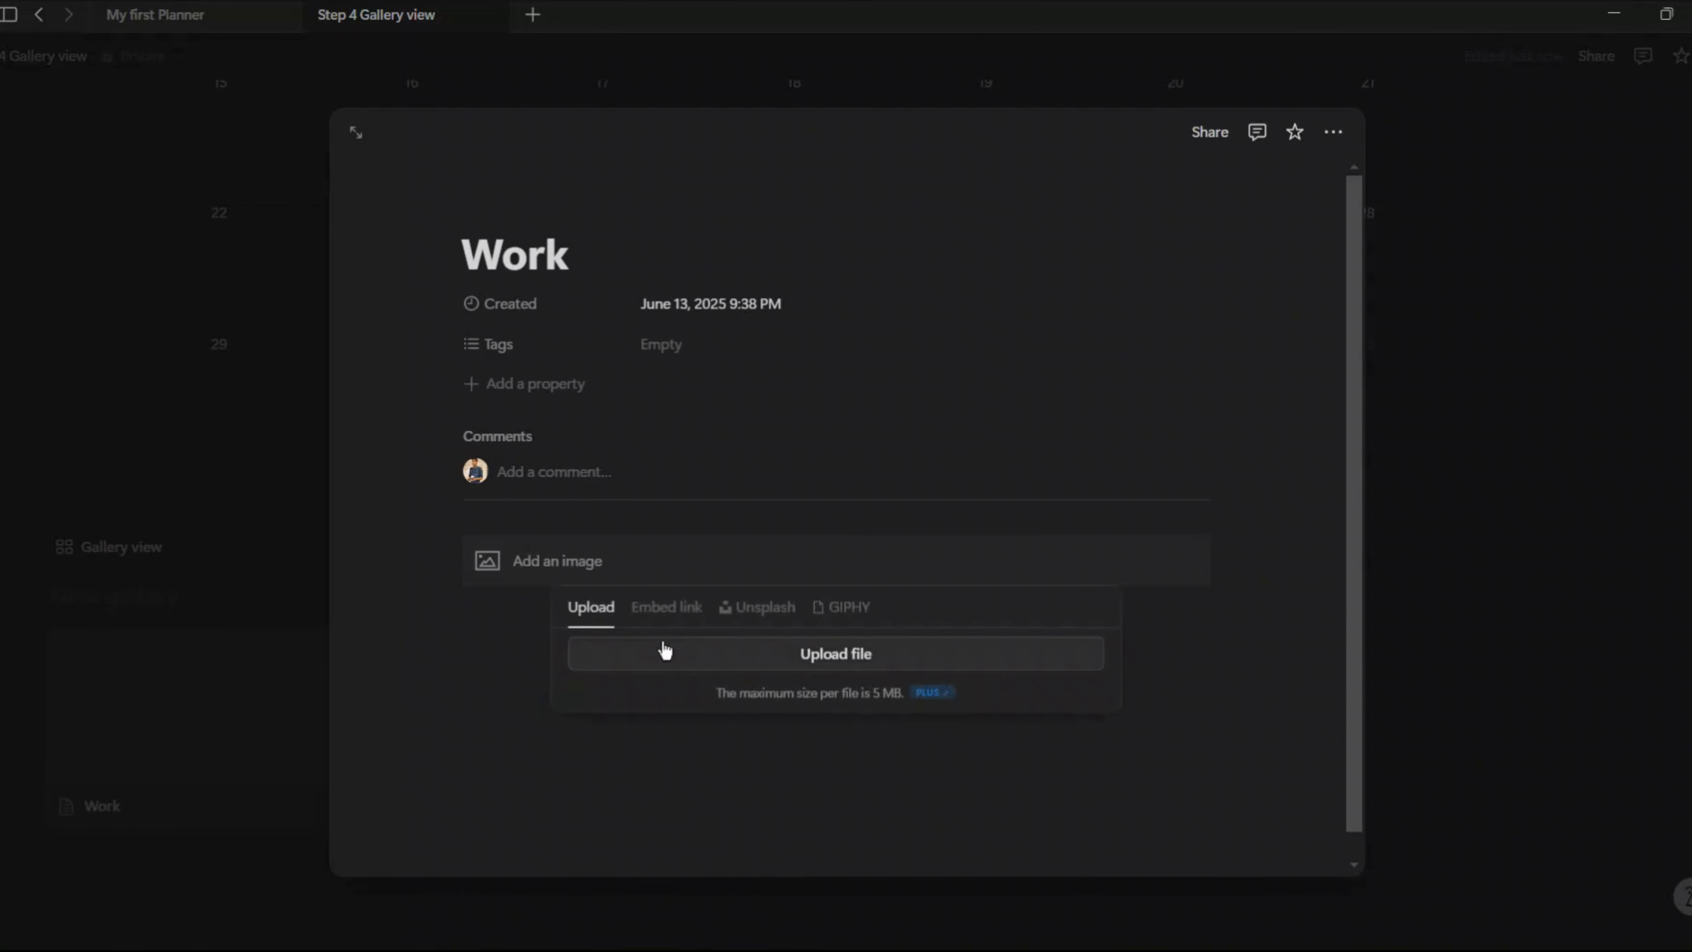
{"action": "left_click", "coordinate": [738, 610]}
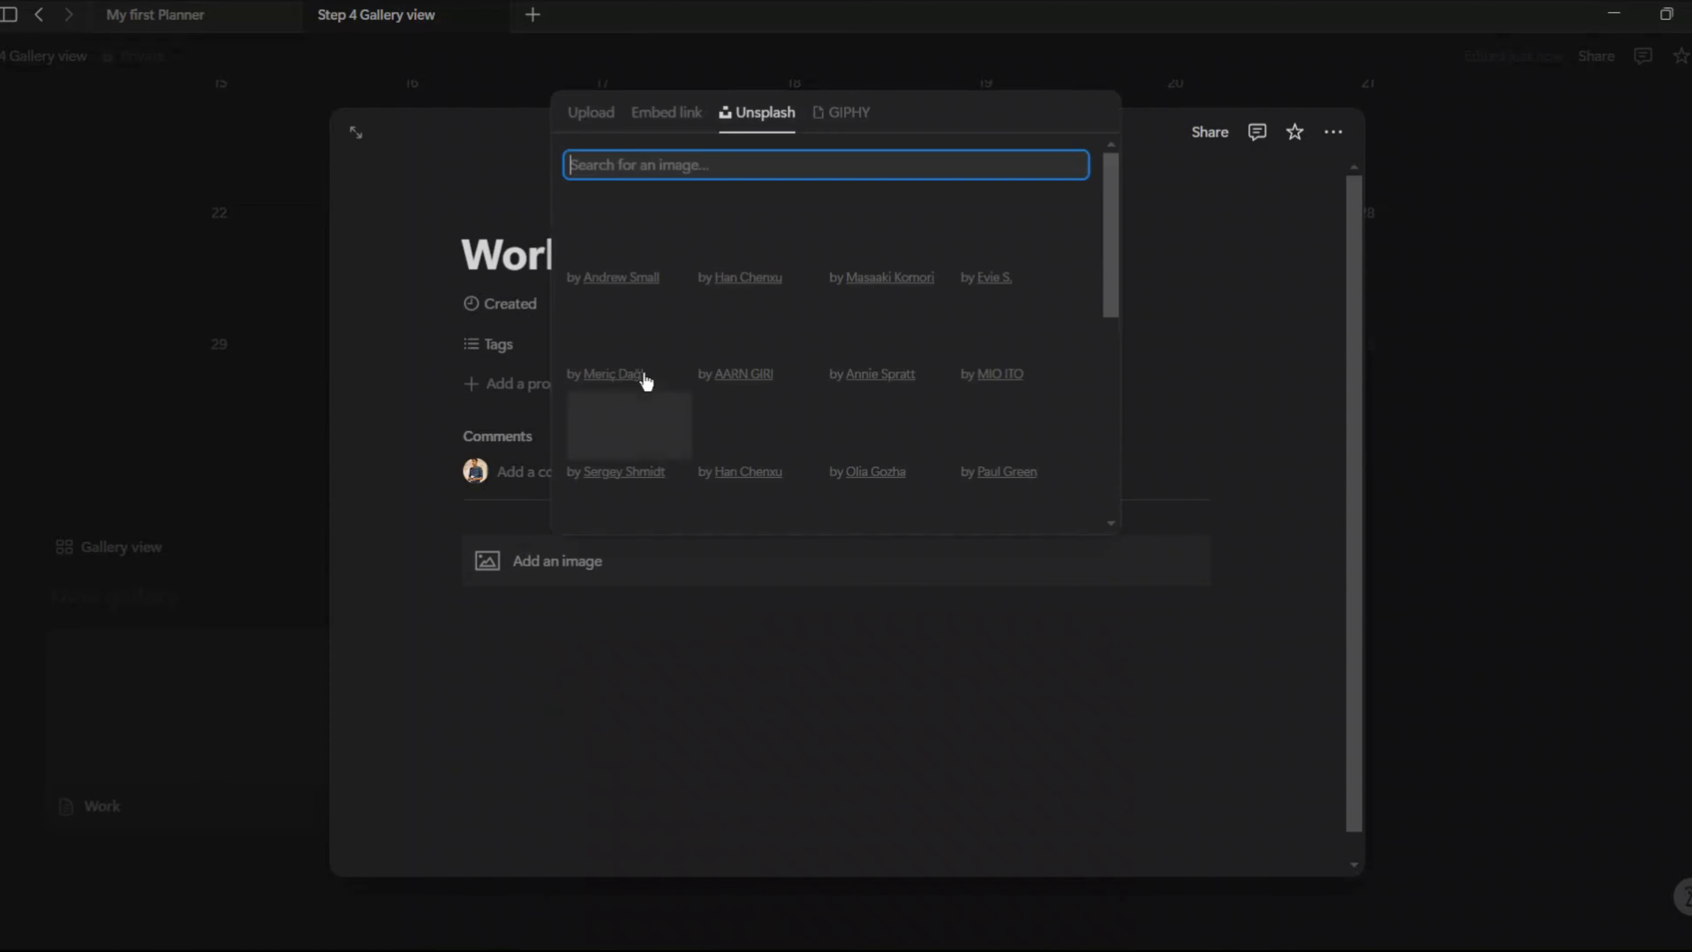
{"action": "type", "text": "work"}
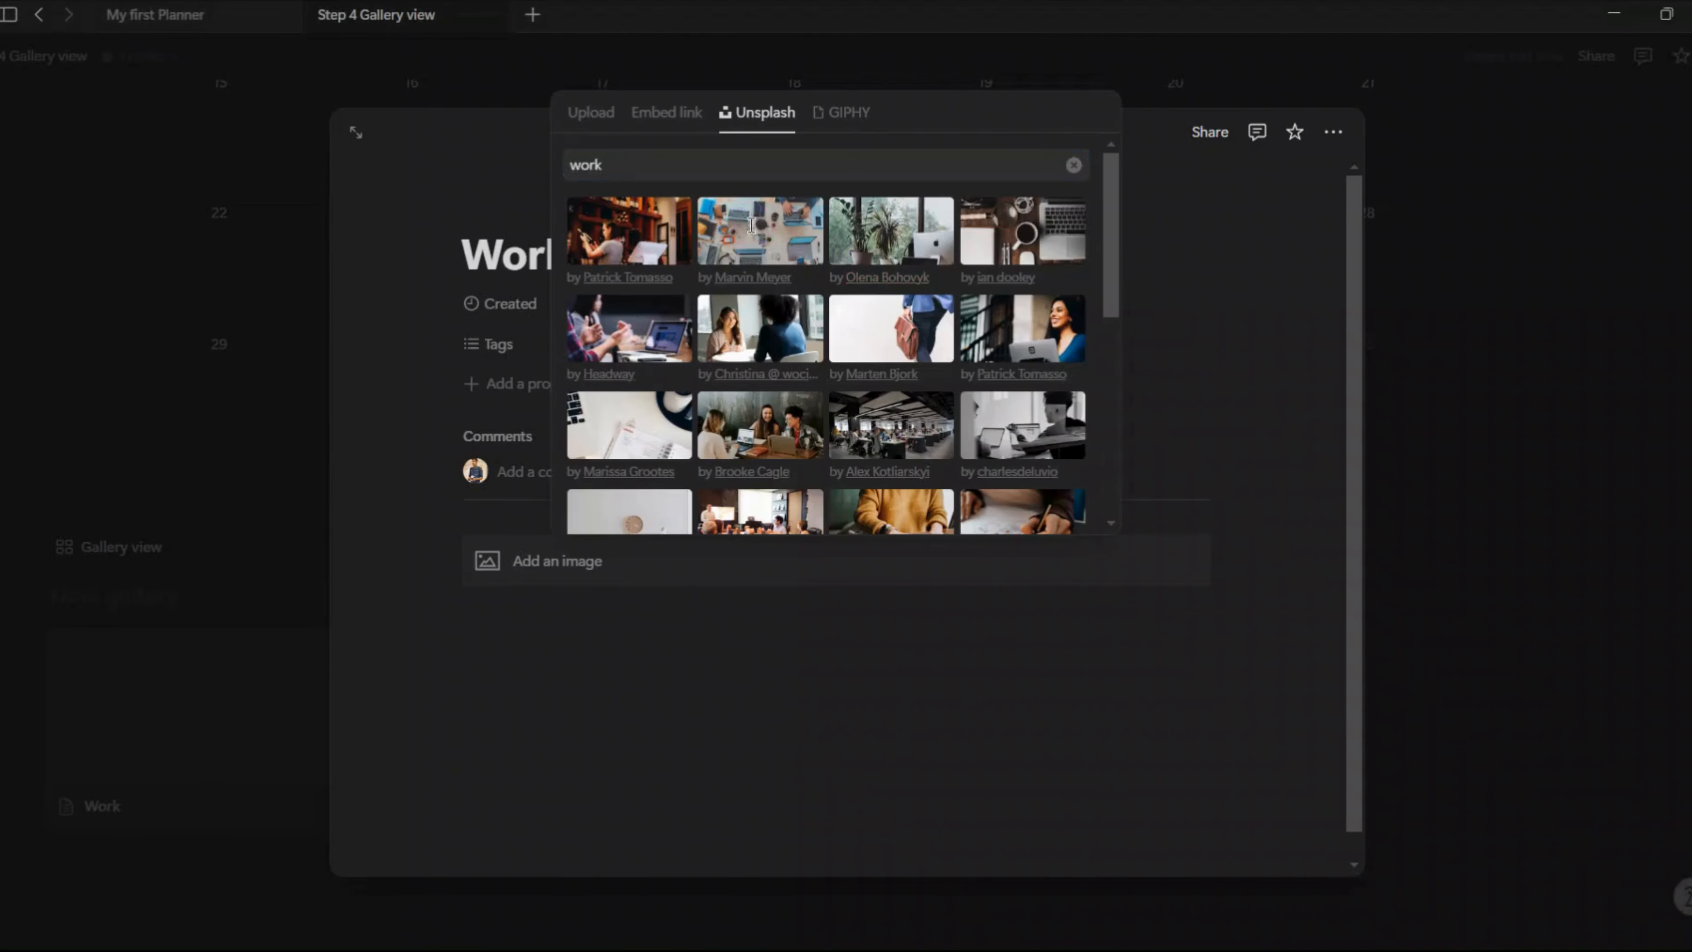
{"action": "left_click", "coordinate": [751, 225]}
{"action": "left_click", "coordinate": [158, 434]}
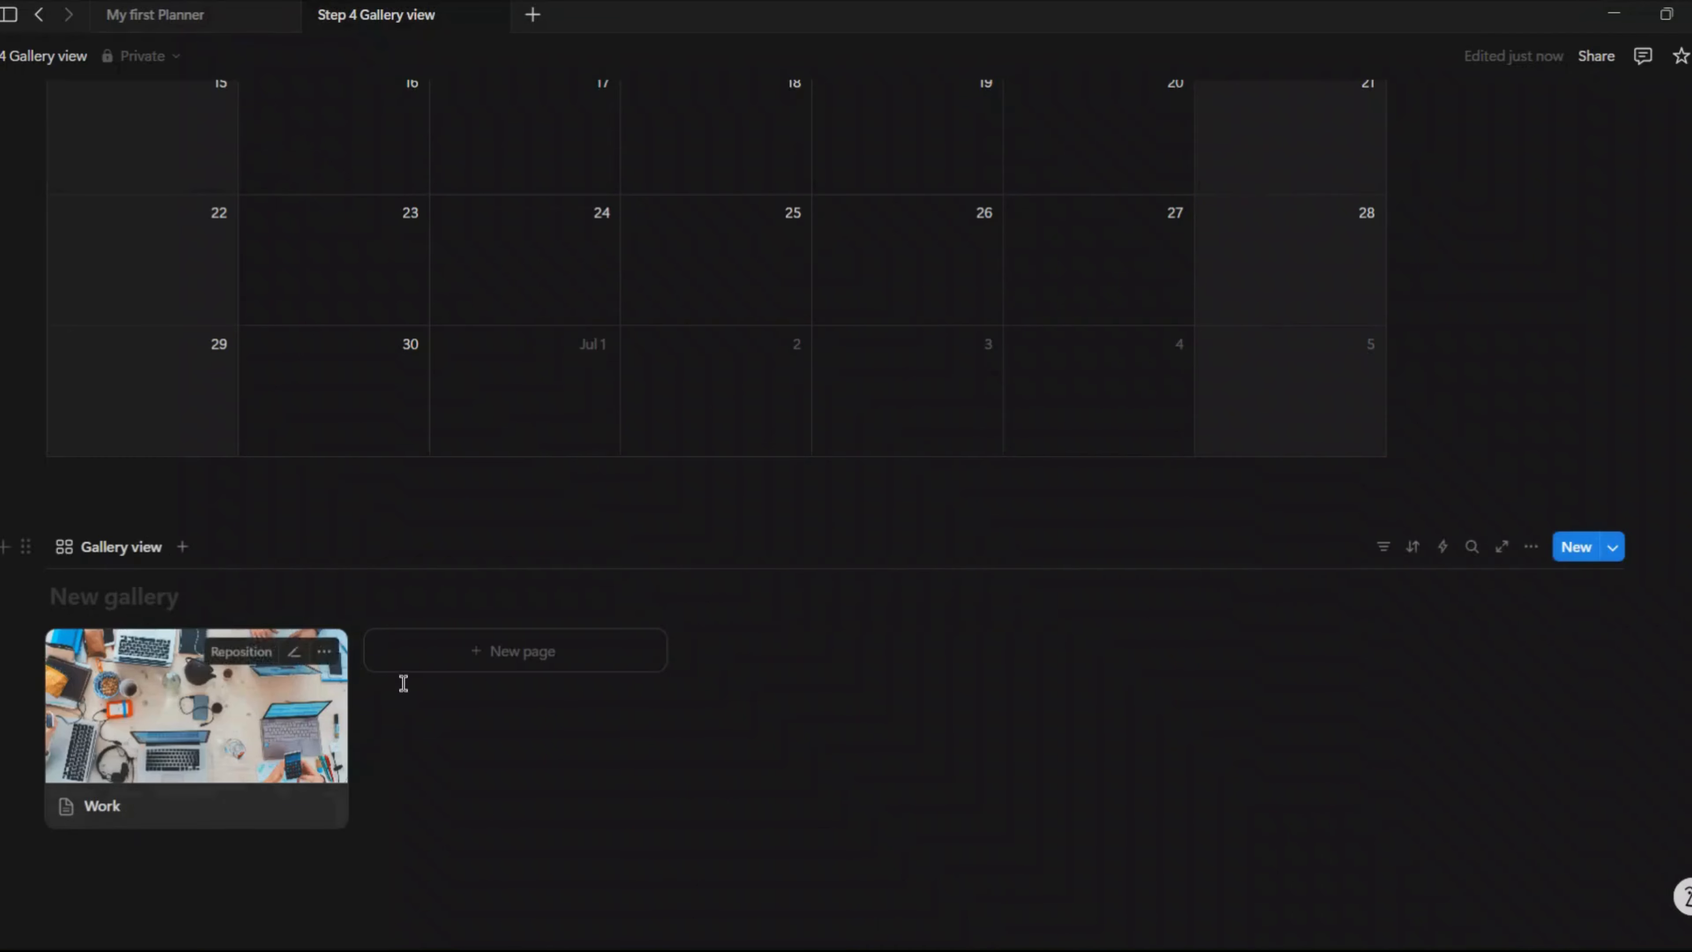
Add a gallery page titled "life" with the orange desk-and-bed GIF from a GIPHY search for "life", and return to the planner.
{"action": "left_click", "coordinate": [445, 660]}
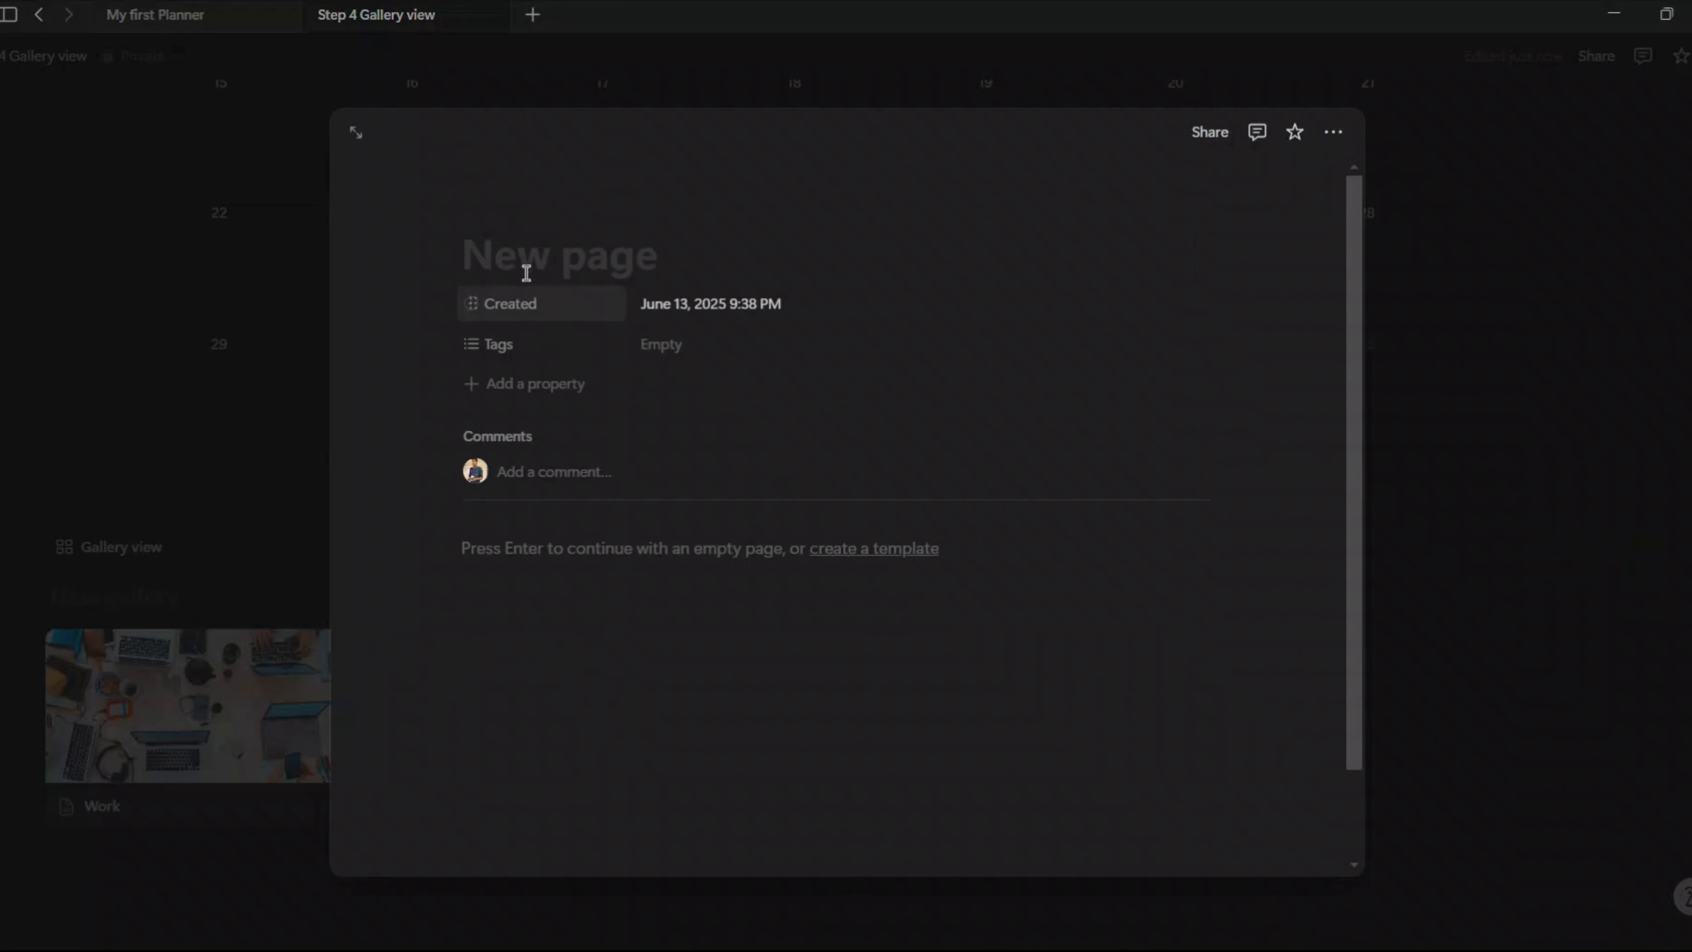
{"action": "type", "text": "life"}
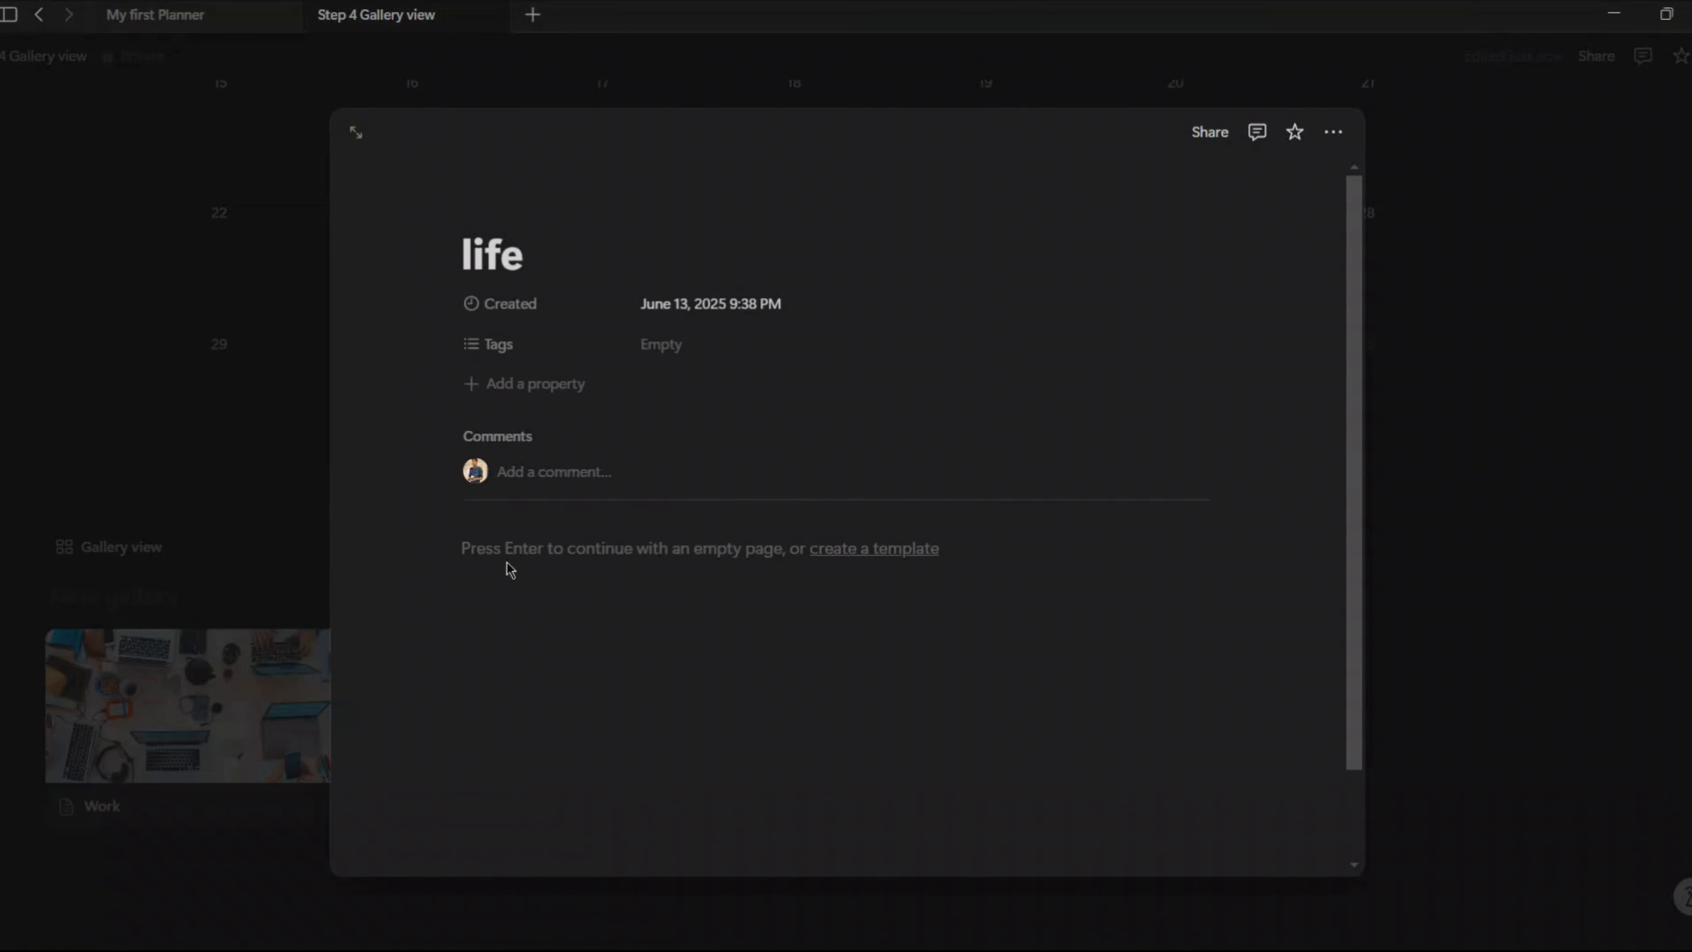
{"action": "left_click", "coordinate": [522, 555]}
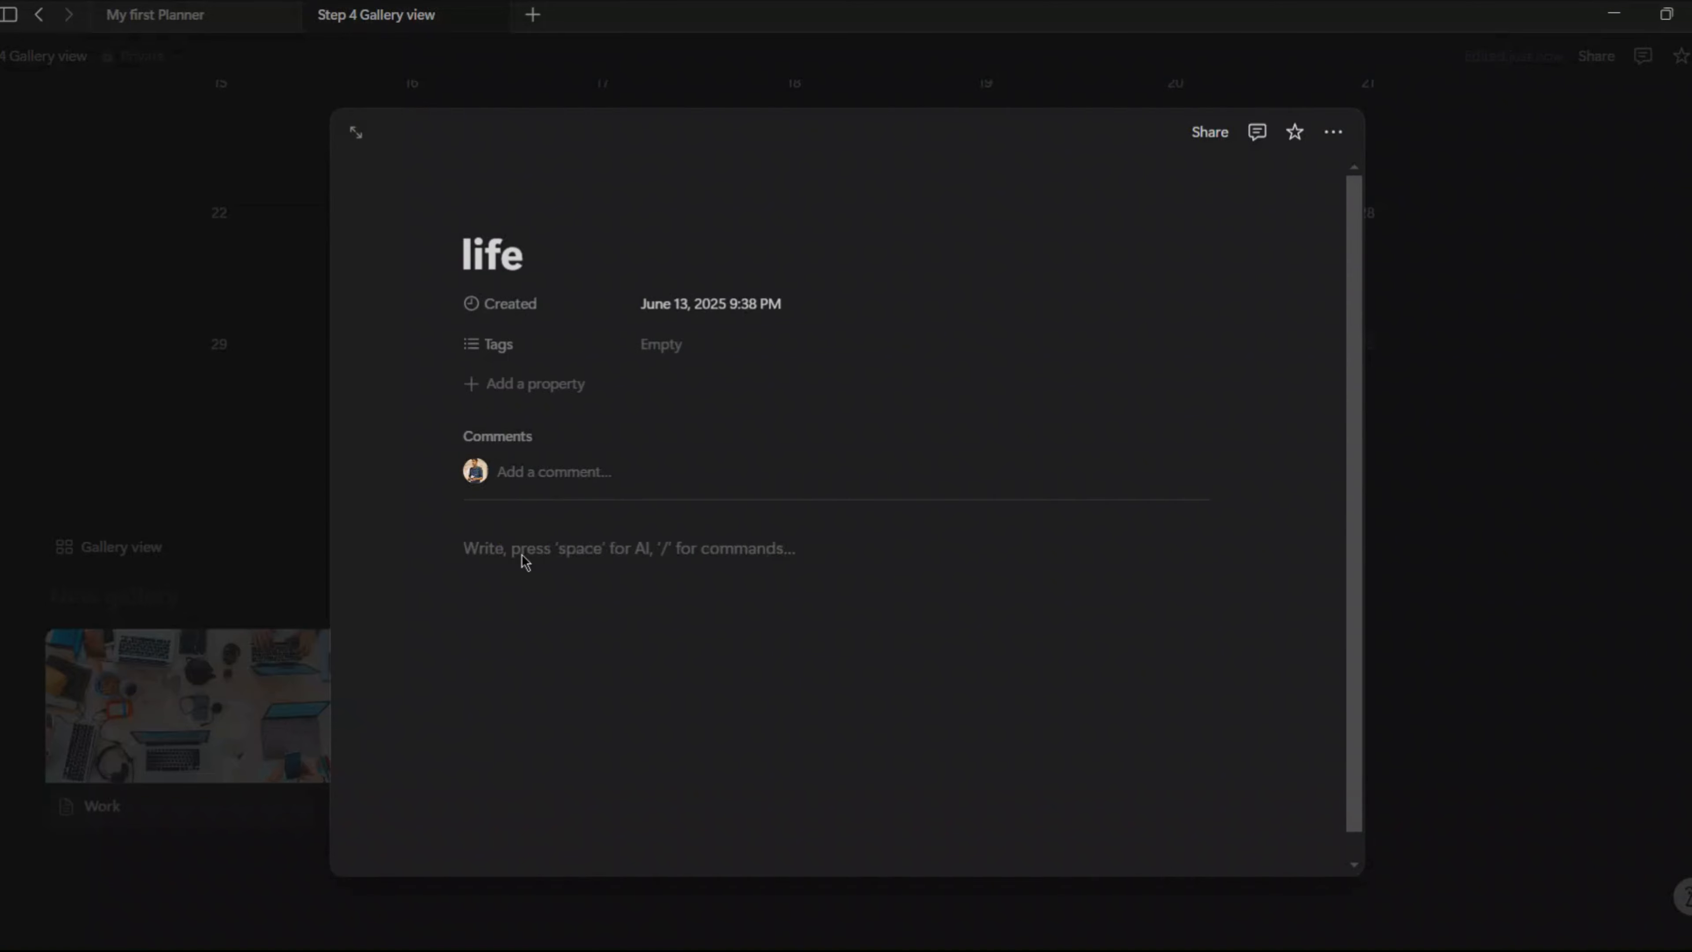
{"action": "type", "text": "/"}
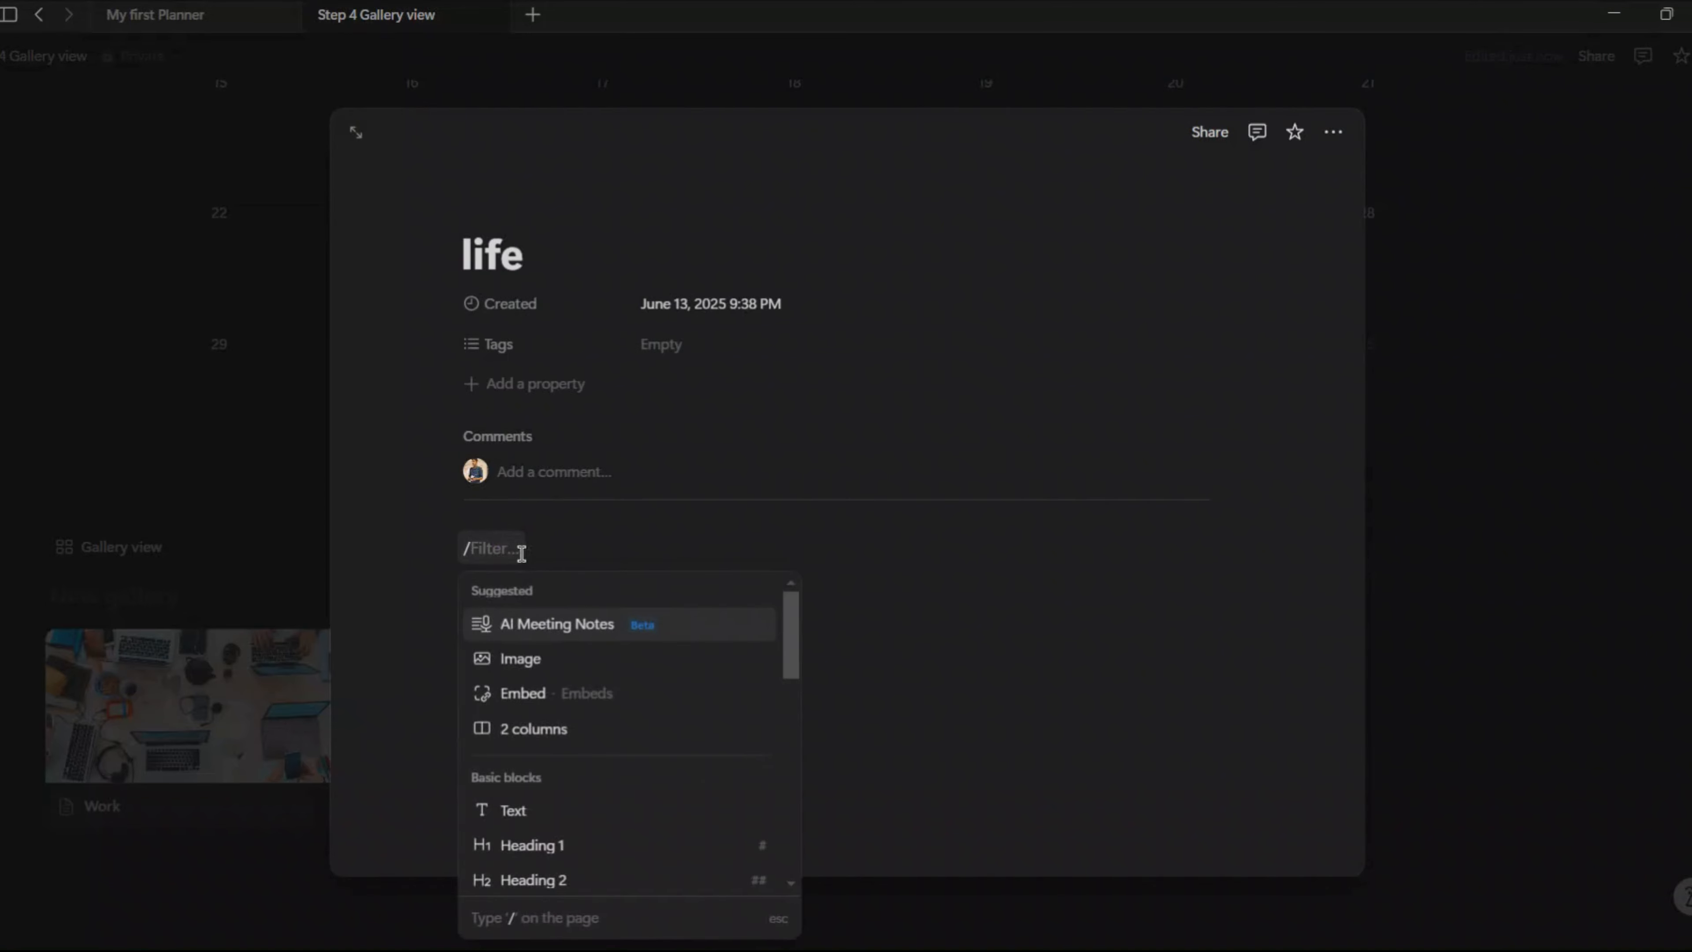
{"action": "left_click", "coordinate": [563, 660]}
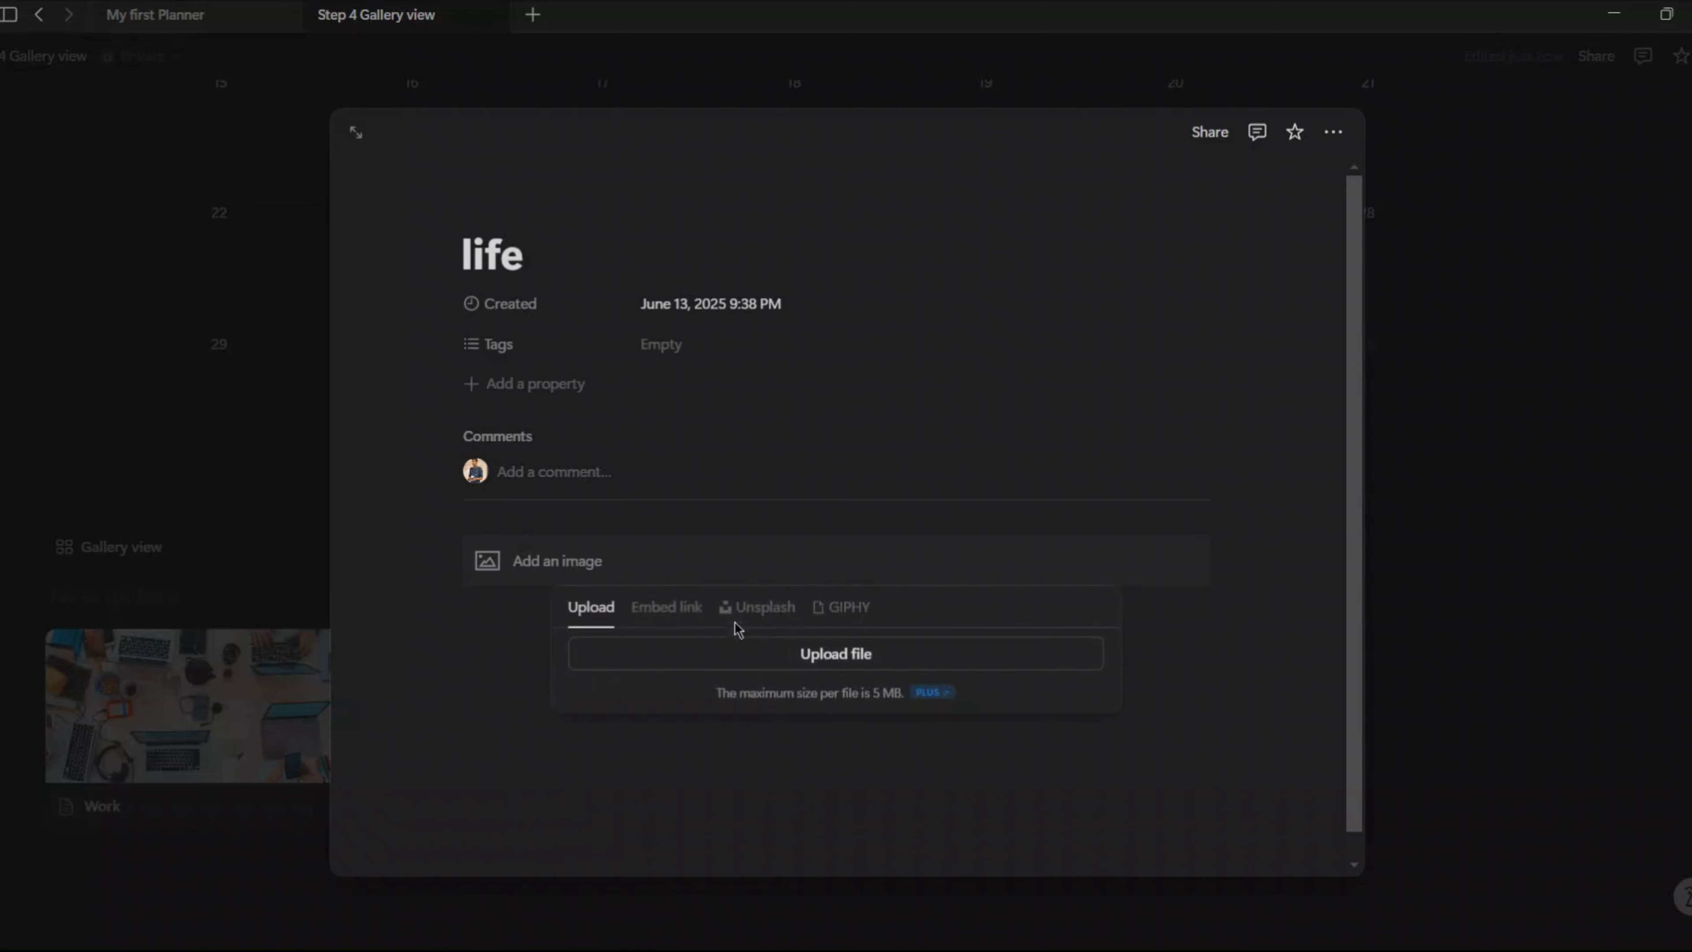
{"action": "left_click", "coordinate": [841, 608]}
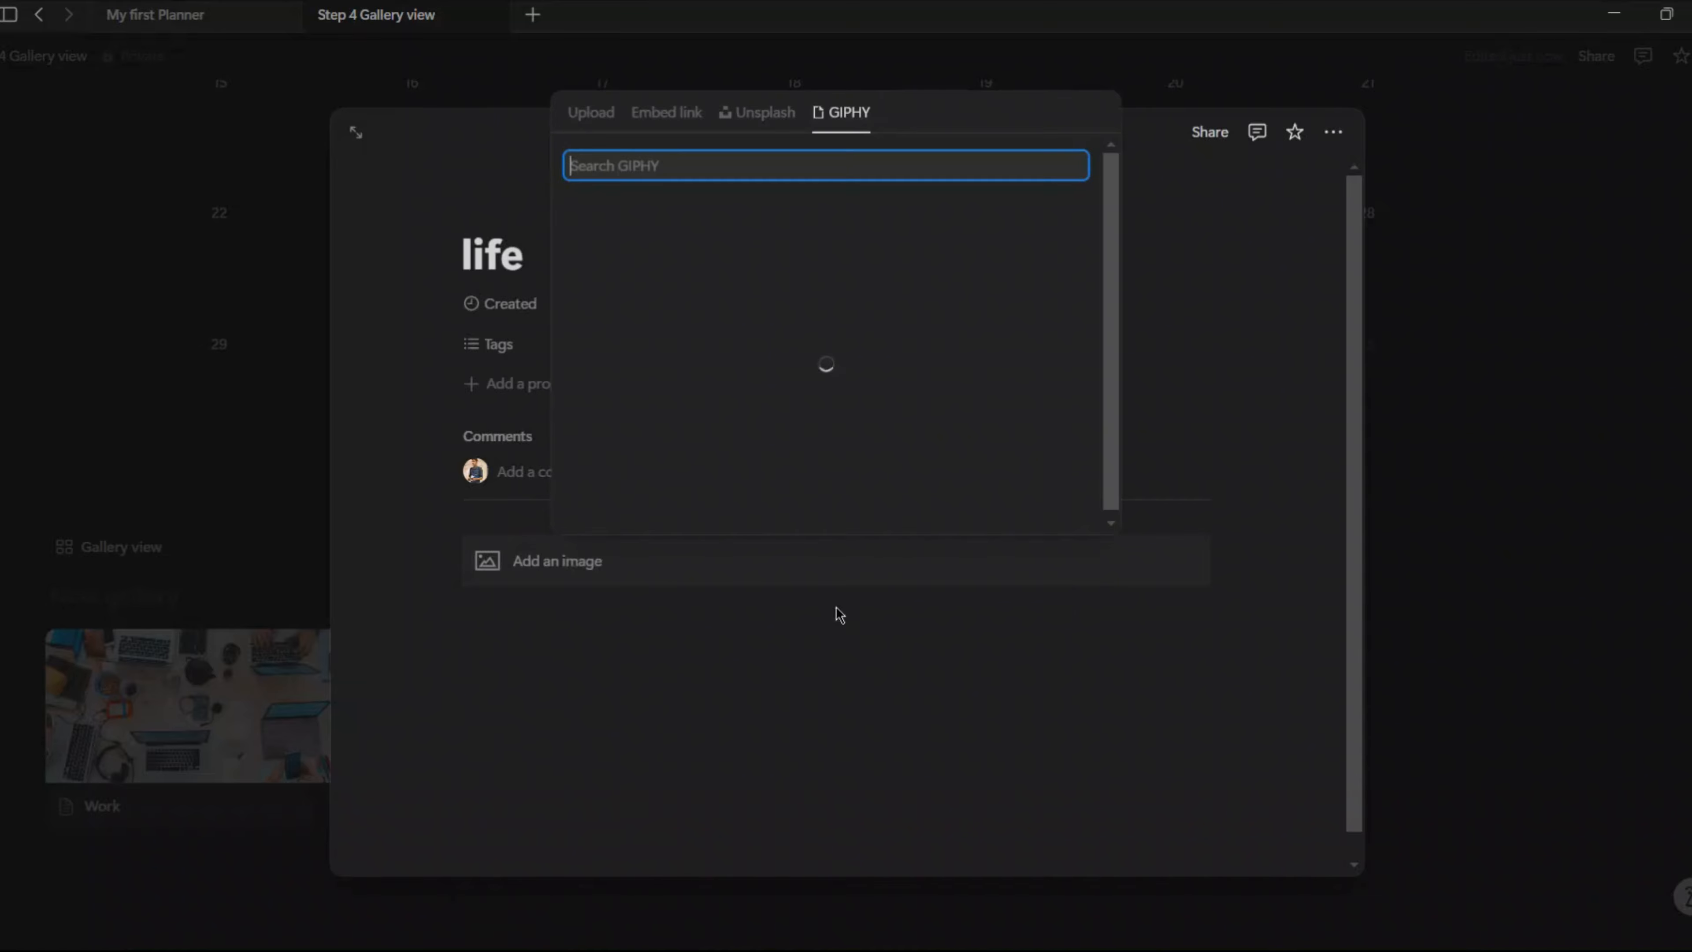
{"action": "type", "text": "life"}
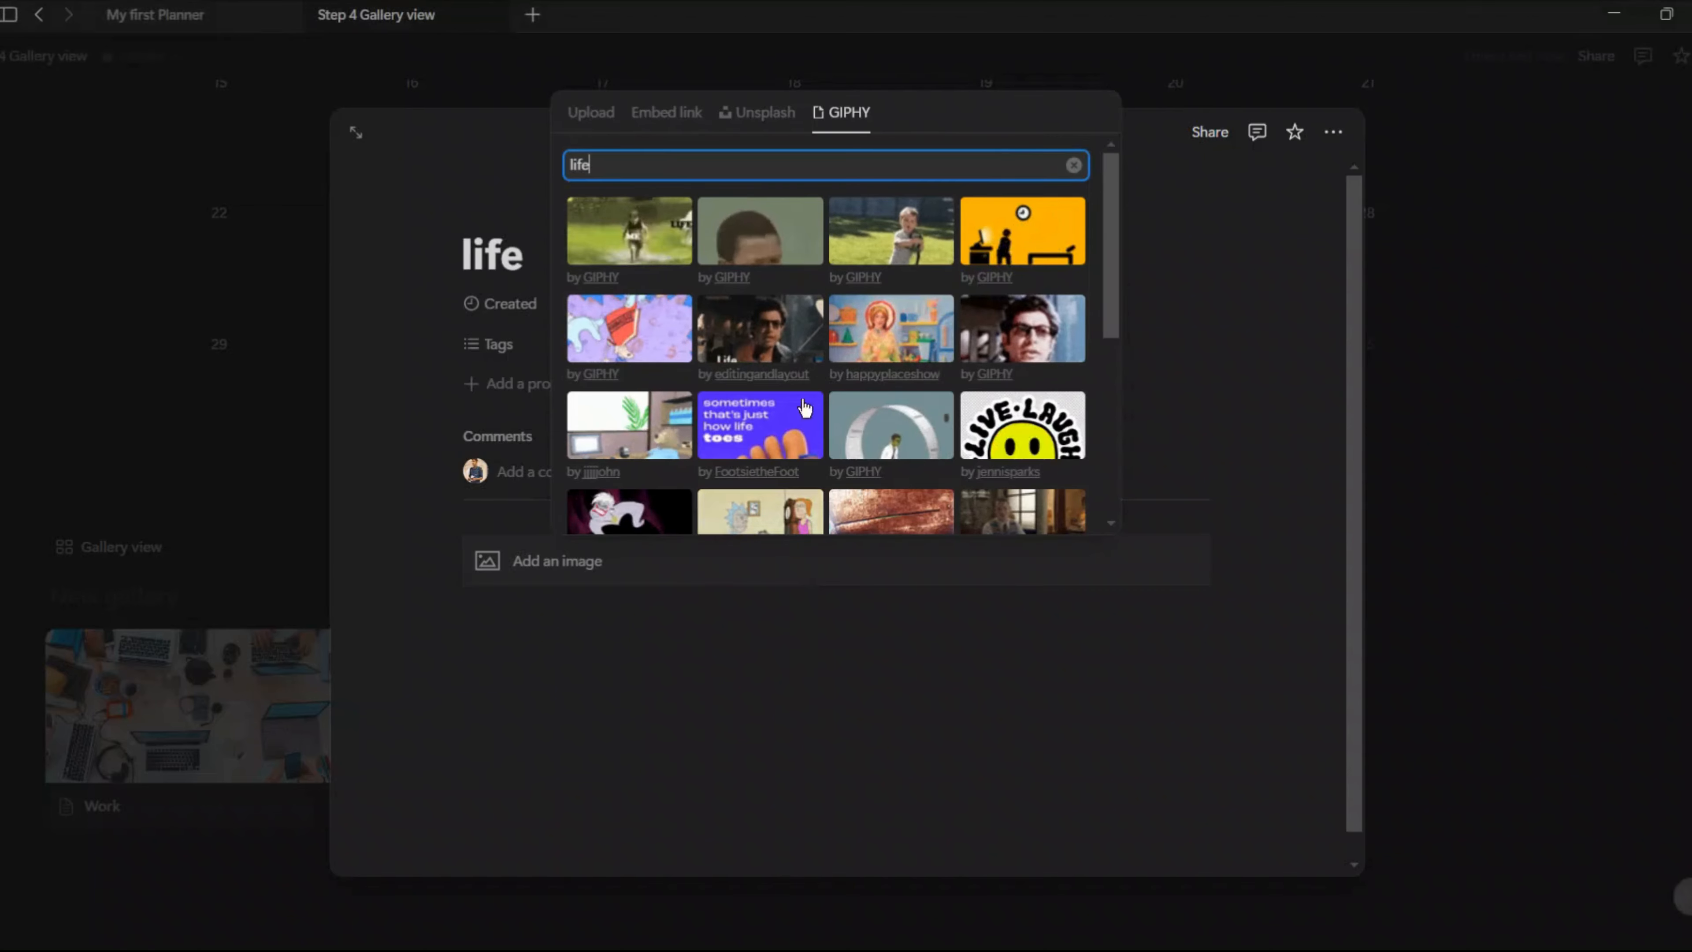
{"action": "left_click", "coordinate": [1018, 253]}
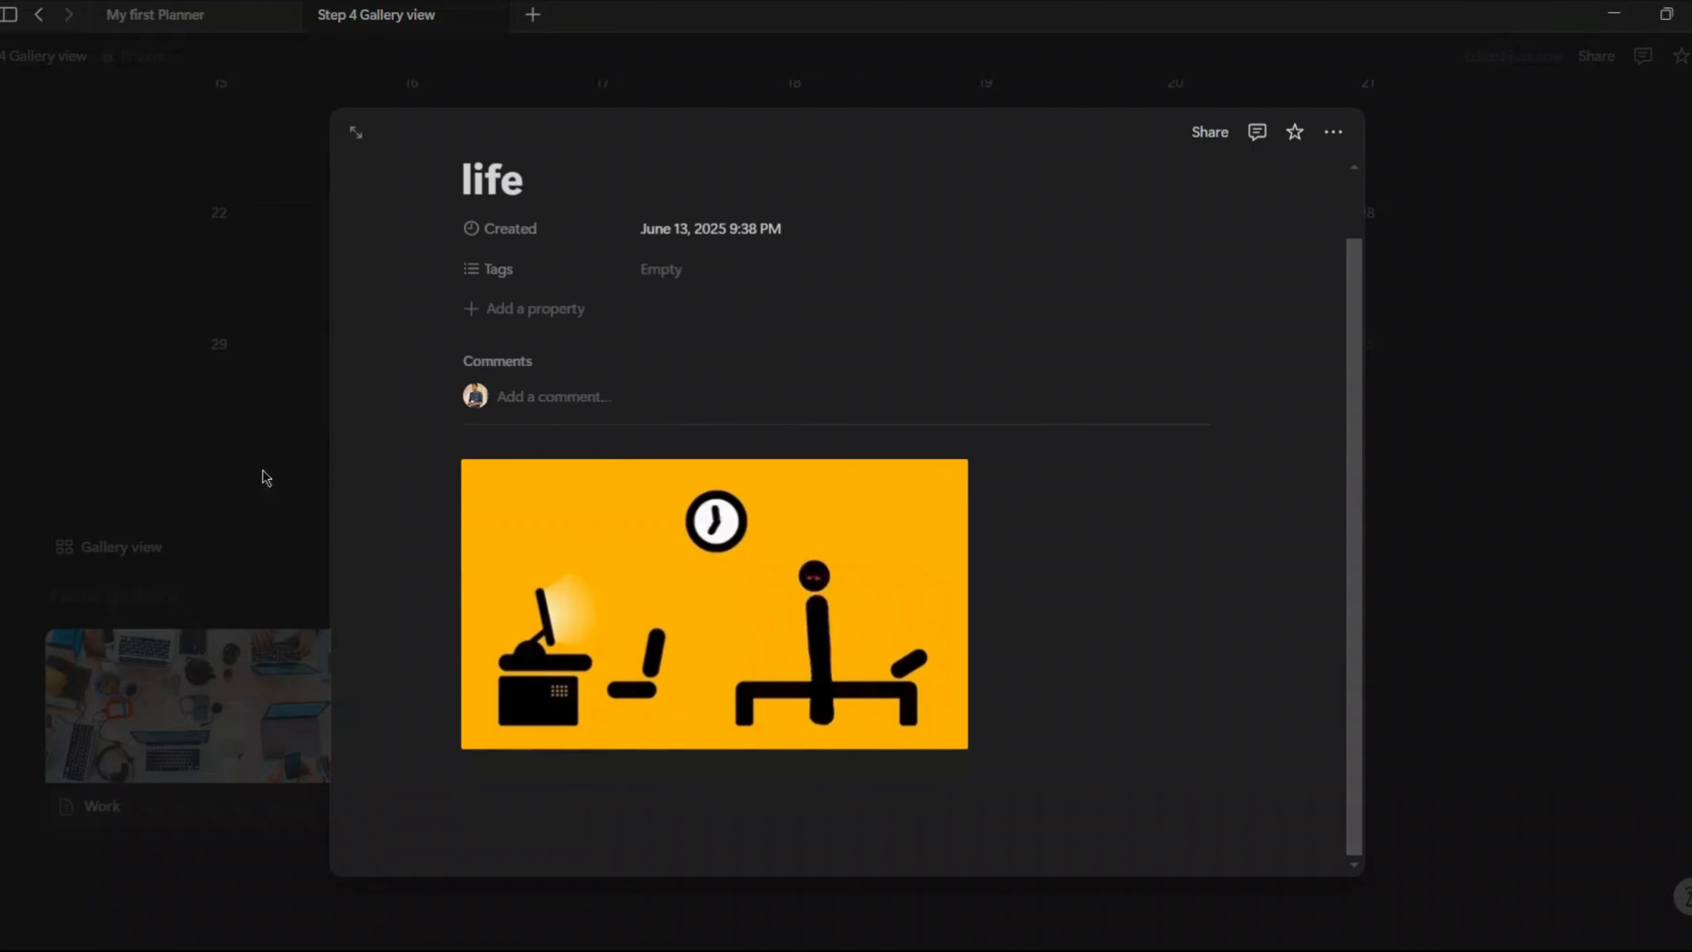
{"action": "left_click", "coordinate": [163, 438]}
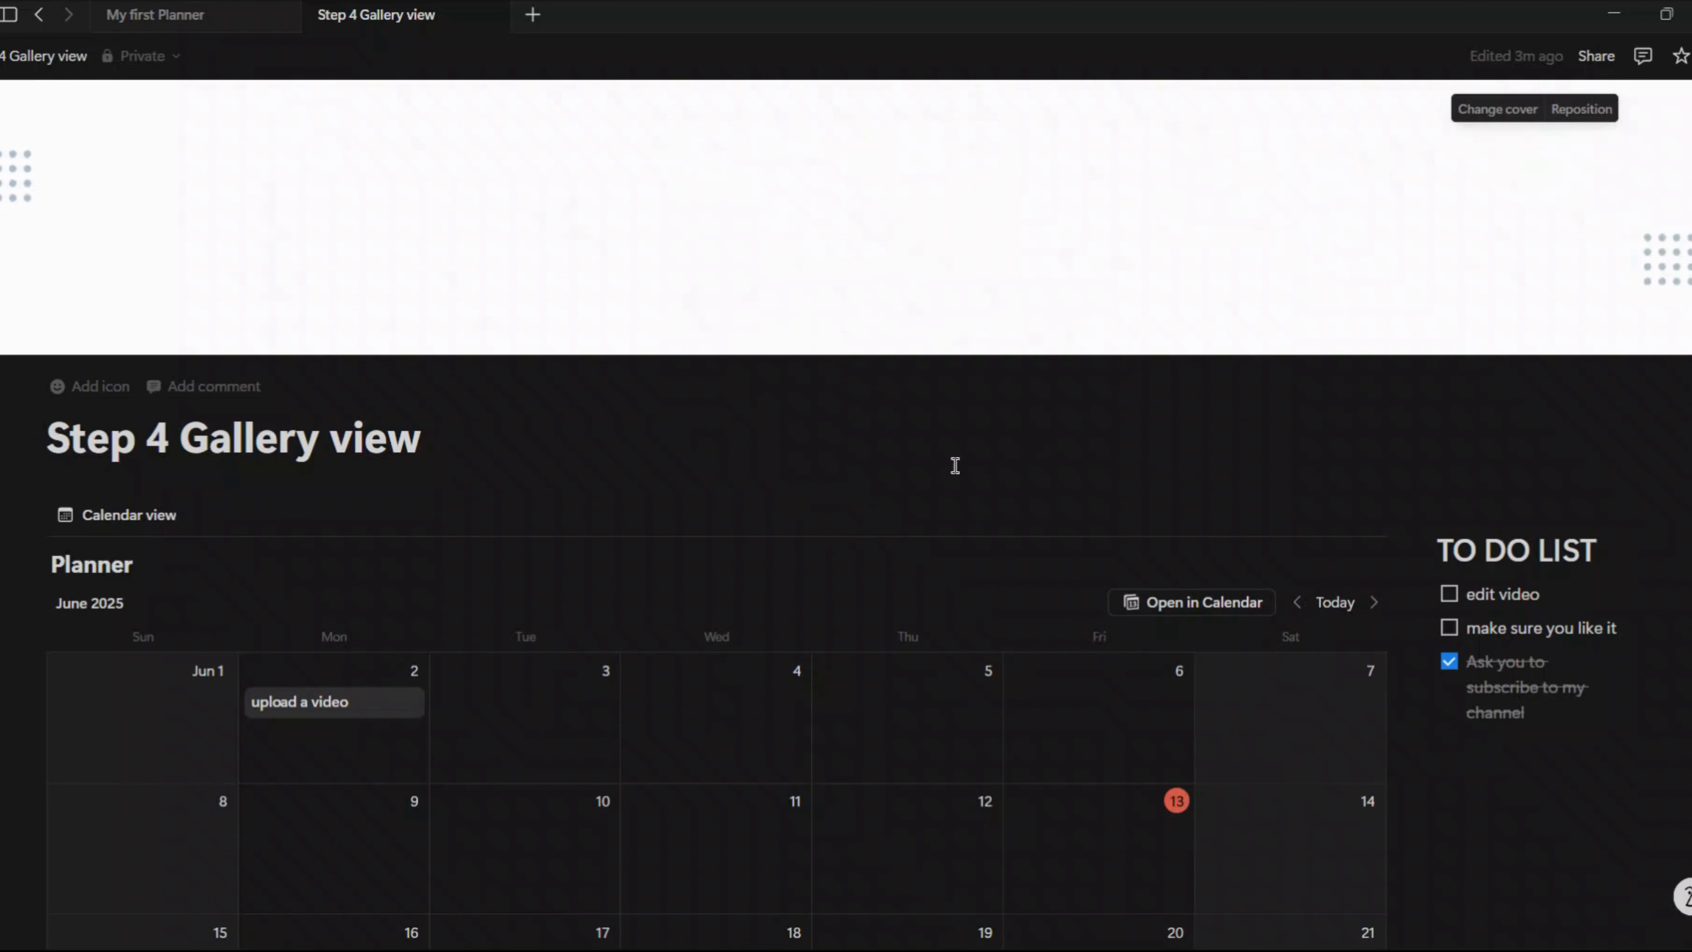
Add the text line "Bonus trick" below the gallery and start an empty line under it.
{"action": "scroll", "coordinate": [834, 461], "scroll_direction": "down", "scroll_amount": 10}
{"action": "left_click", "coordinate": [219, 832]}
{"action": "key", "text": "Return"}
{"action": "key", "text": "Caps_Lock"}
{"action": "type", "text": "B"}
{"action": "key", "text": "Caps_Lock"}
{"action": "type", "text": "onus trick"}
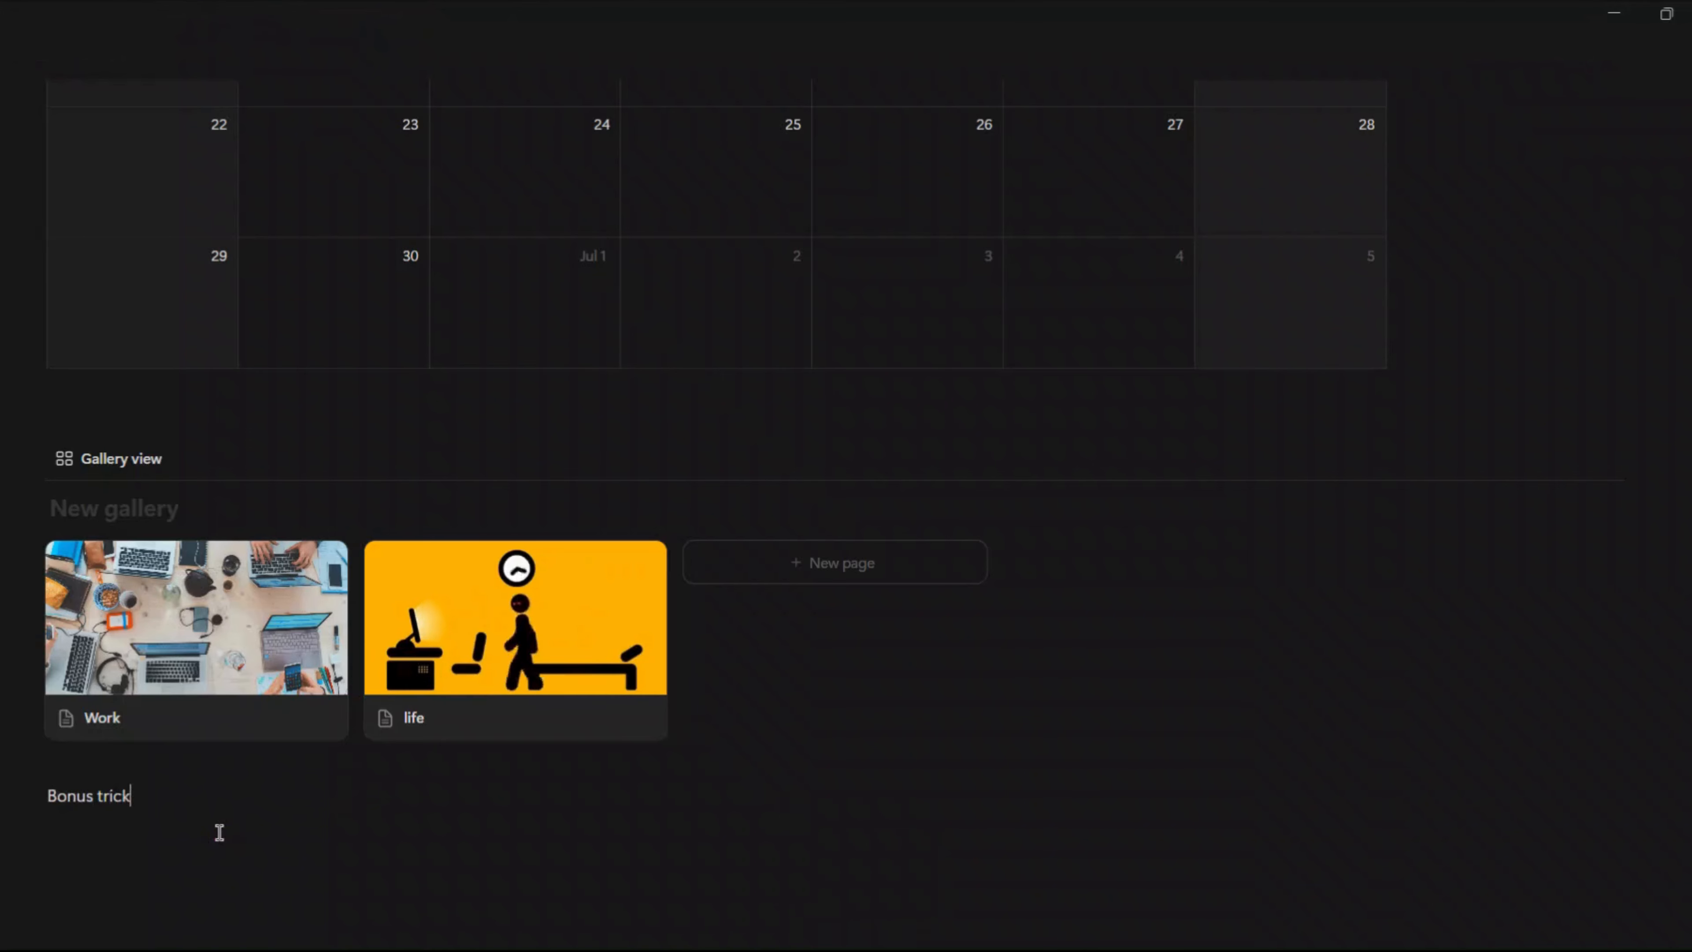
{"action": "key", "text": "Return"}
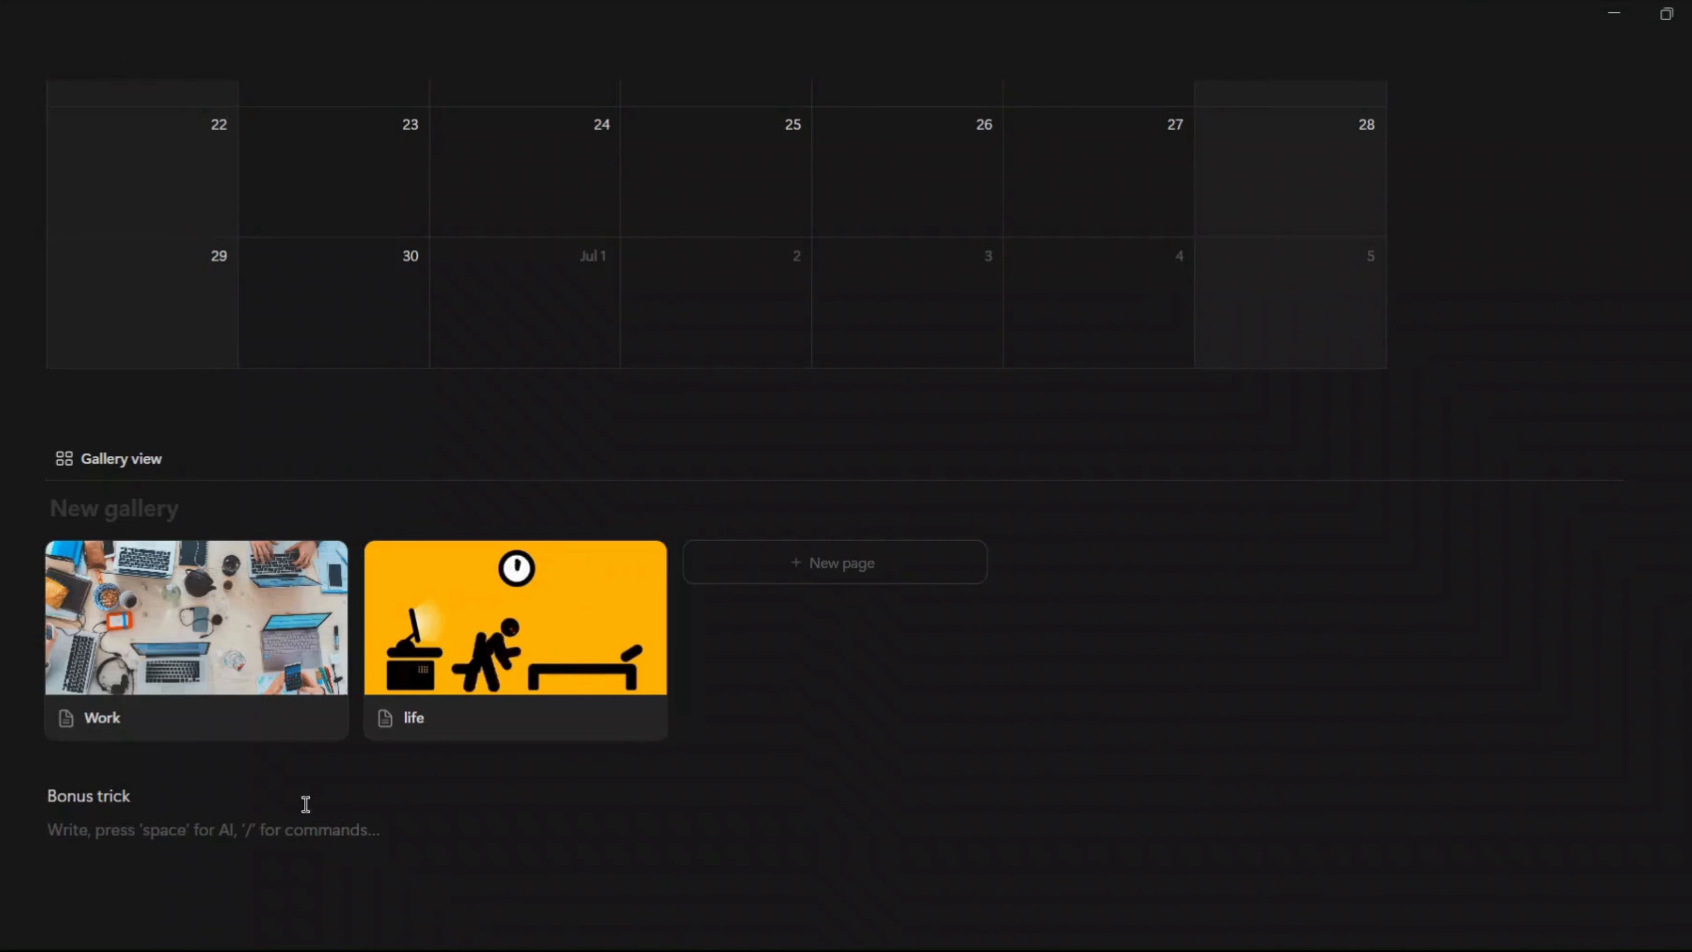
Change the page's font style to Mono.
{"action": "scroll", "coordinate": [1111, 597], "scroll_direction": "up", "scroll_amount": 10}
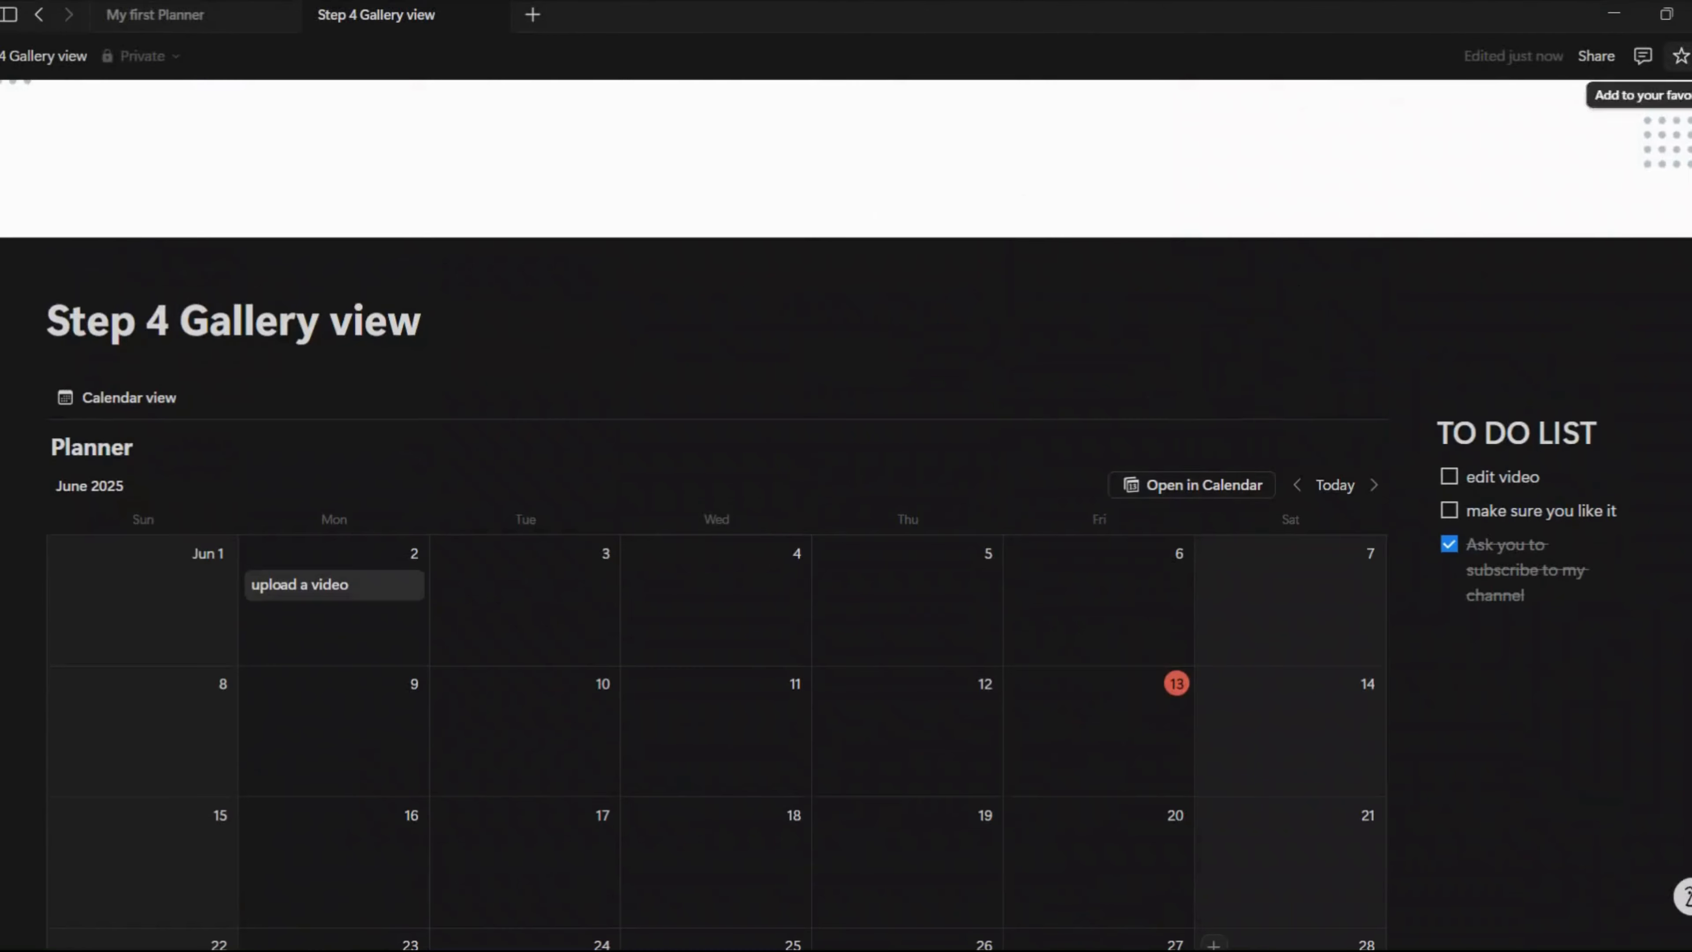
{"action": "left_click", "coordinate": [1691, 56]}
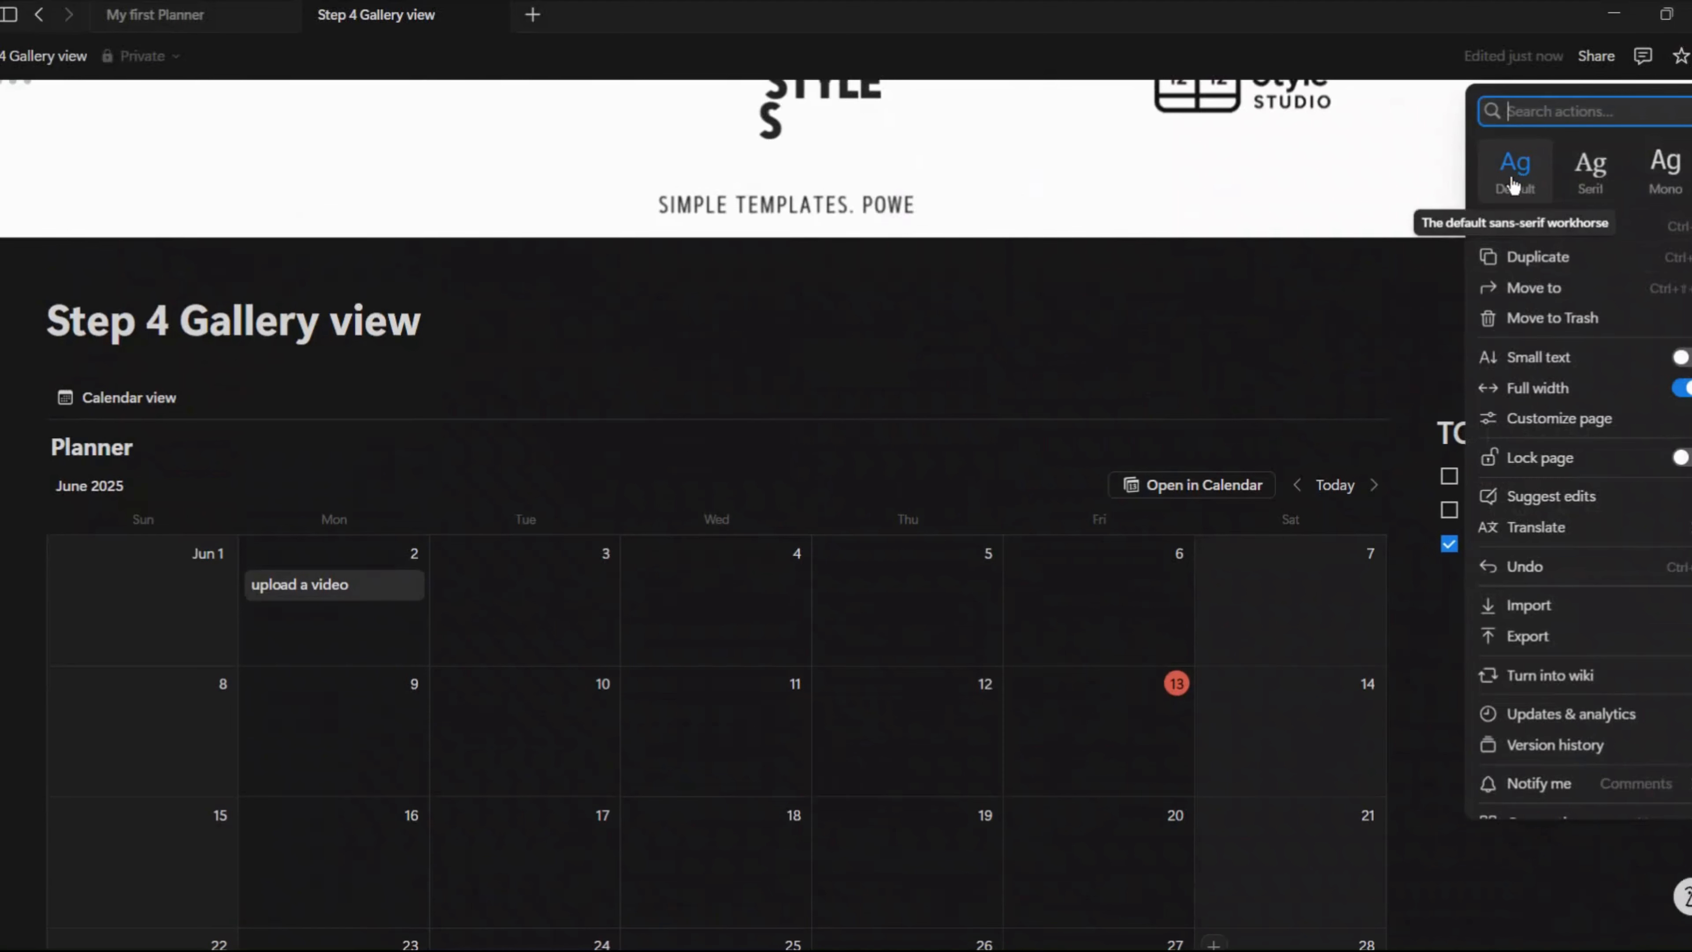
{"action": "left_click", "coordinate": [1669, 170]}
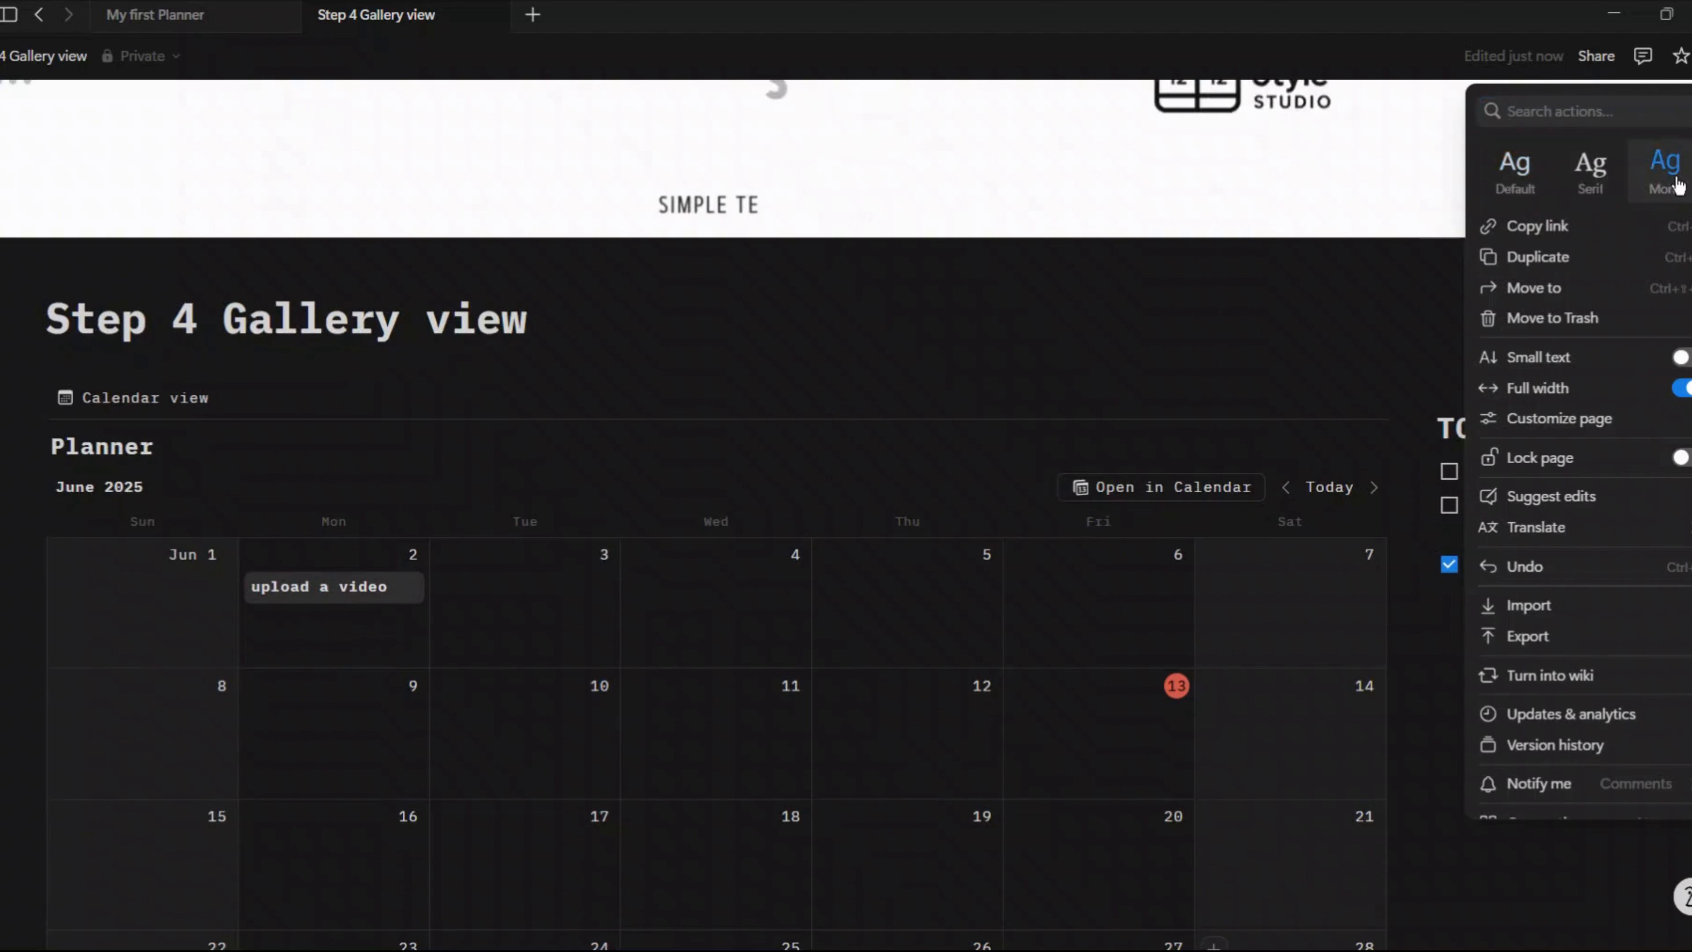